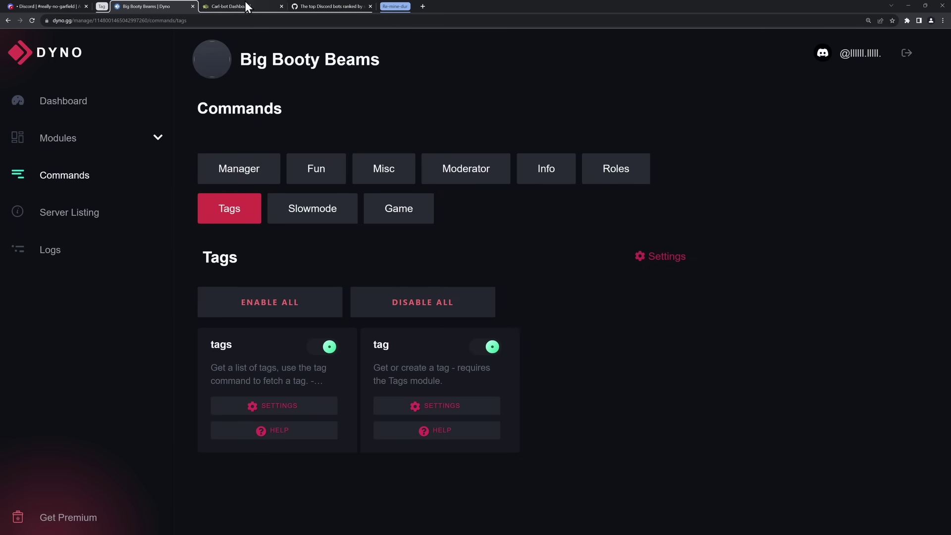
- Compare the Tags command pages on the Carl-bot and Dyno dashboards
{"action": "left_click", "coordinate": [245, 6]}
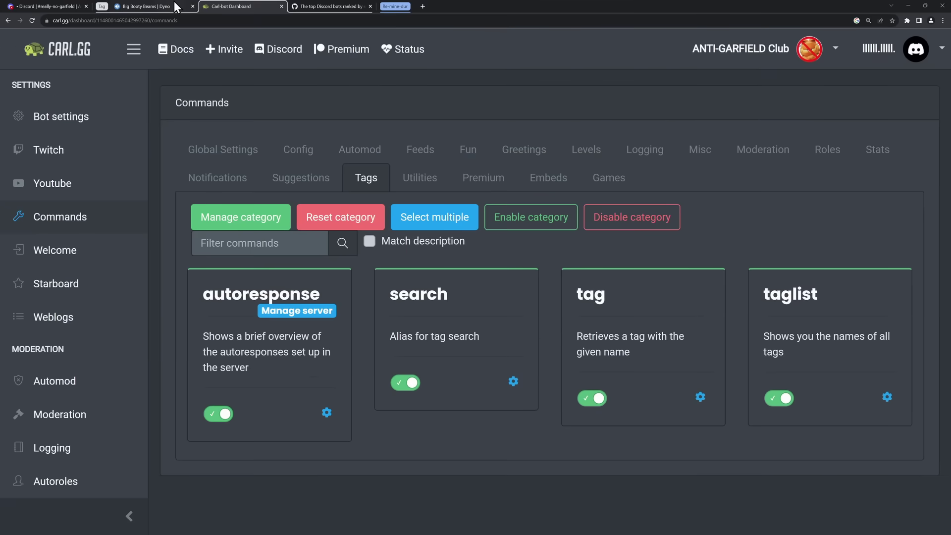
{"action": "left_click", "coordinate": [174, 5]}
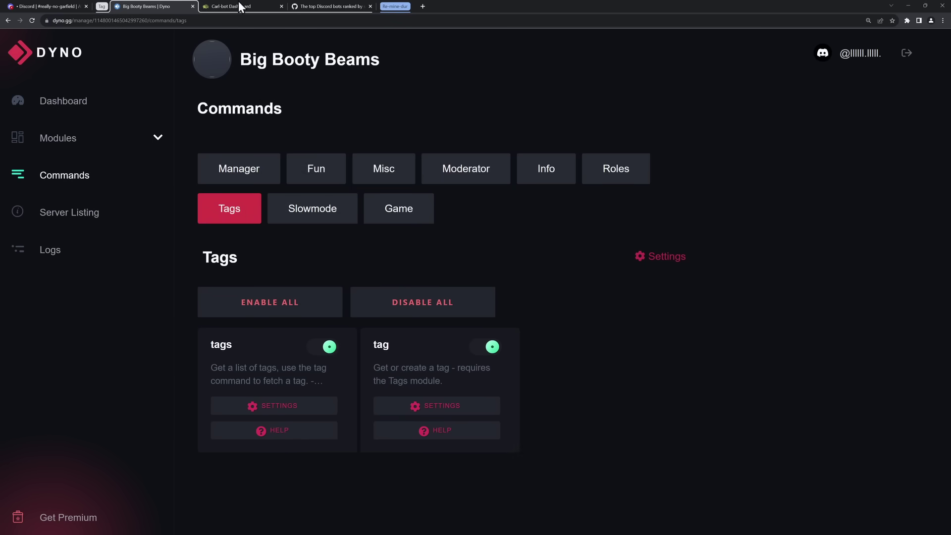
- Open the top bots.md ranking on GitHub and highlight the Dyno and carl-bot entries in the table
{"action": "left_click", "coordinate": [315, 4]}
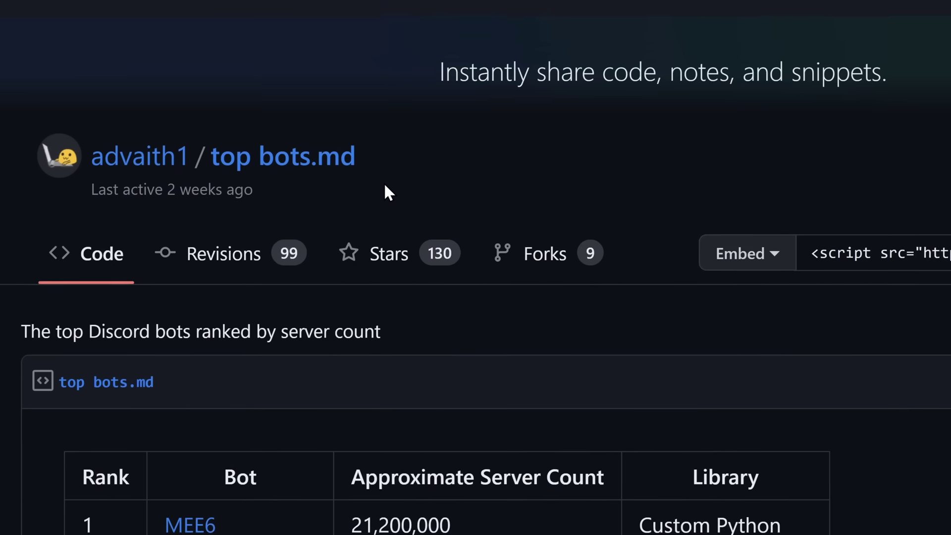
{"action": "scroll", "coordinate": [415, 195], "scroll_direction": "down", "scroll_amount": 8}
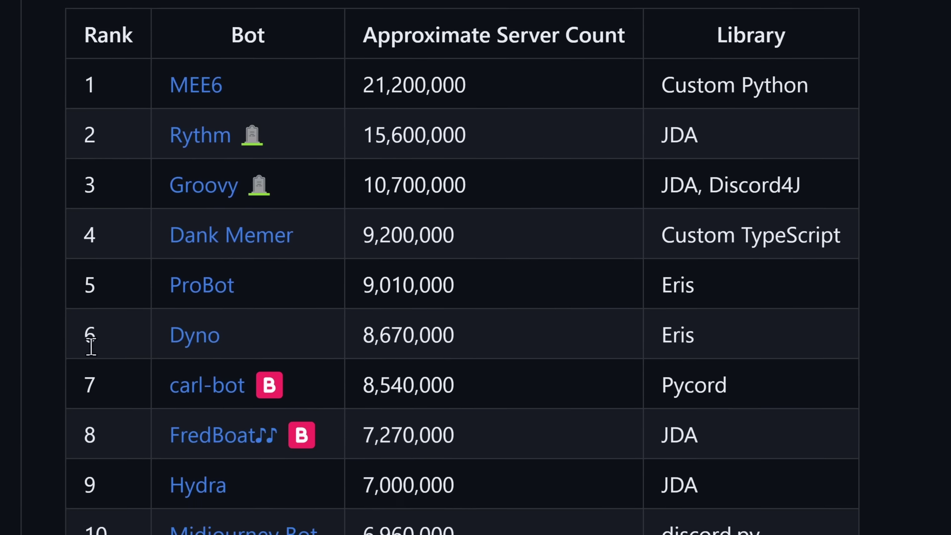
{"action": "left_click_drag", "start_coordinate": [85, 335], "coordinate": [353, 342]}
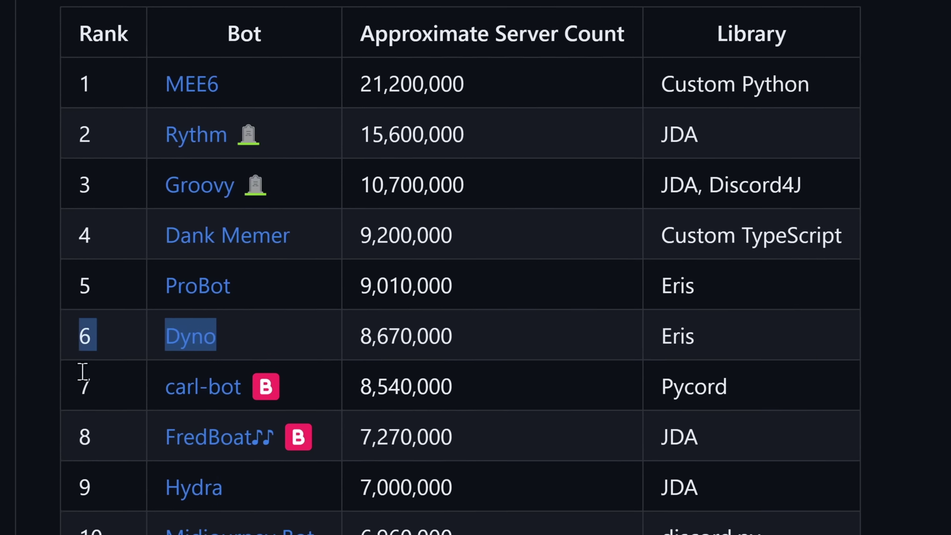
{"action": "left_click_drag", "start_coordinate": [85, 373], "coordinate": [409, 382]}
{"action": "left_click", "coordinate": [490, 381]}
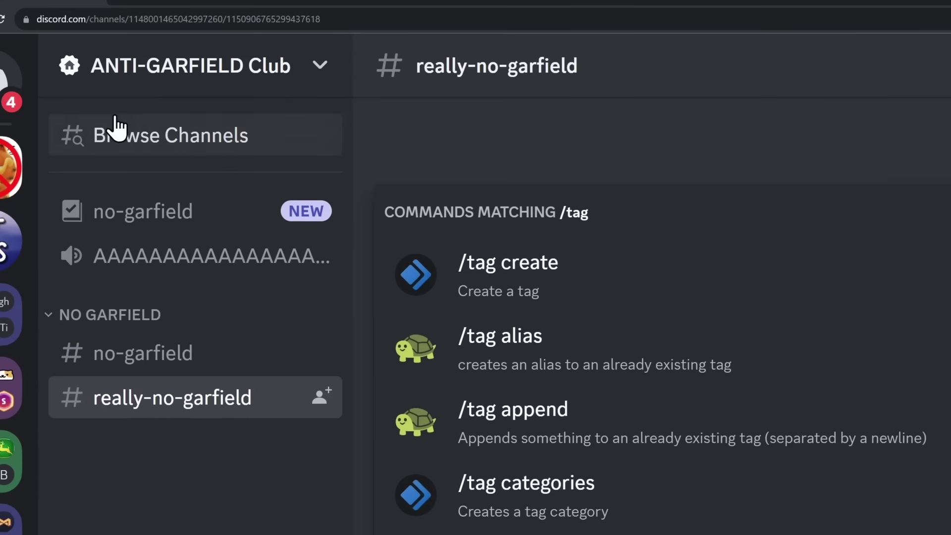
- In Discord's really-no-garfield channel, create a Dyno tag named "answer" with the content "wait a god damn second you impatient little shit"
{"action": "left_click", "coordinate": [538, 285]}
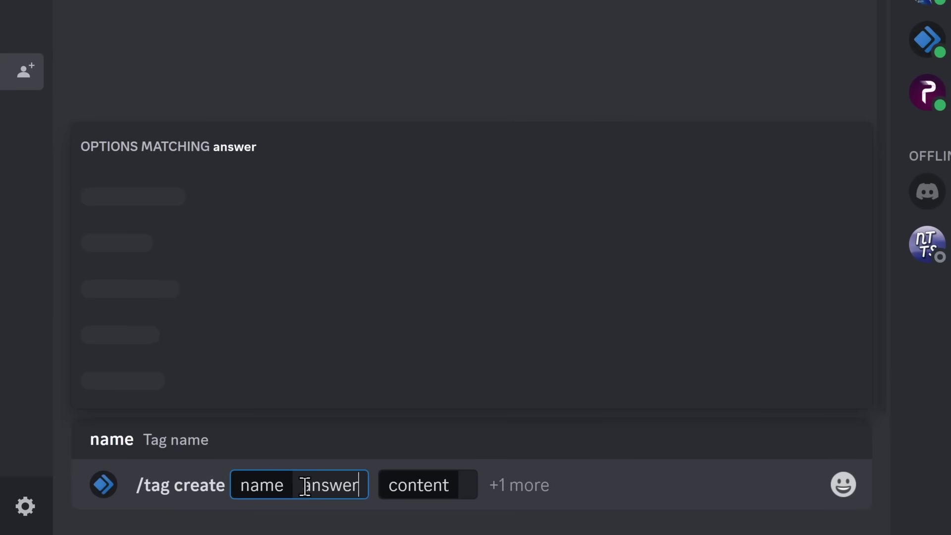
{"action": "key", "text": "Tab"}
{"action": "type", "text": "wait a god damn second you impat"}
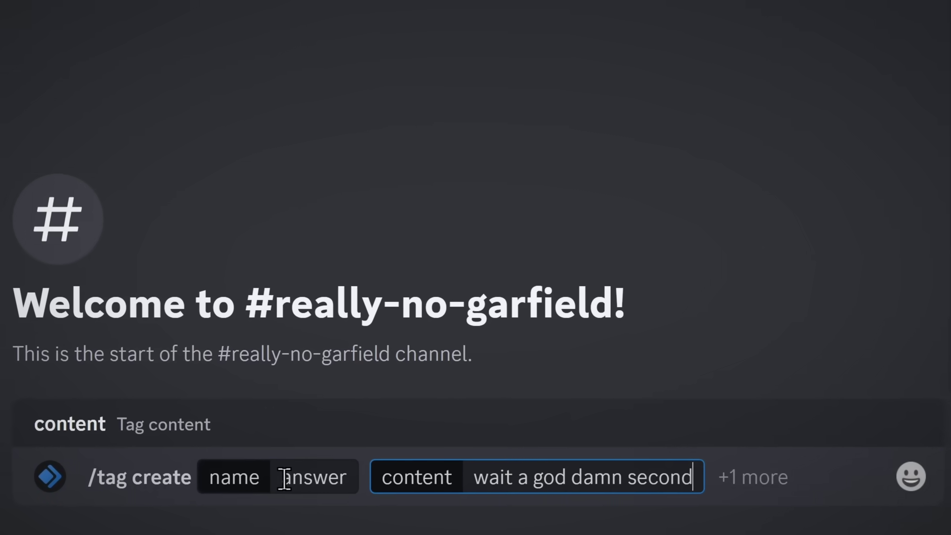
{"action": "type", "text": "ient little"}
{"action": "key", "text": "Return"}
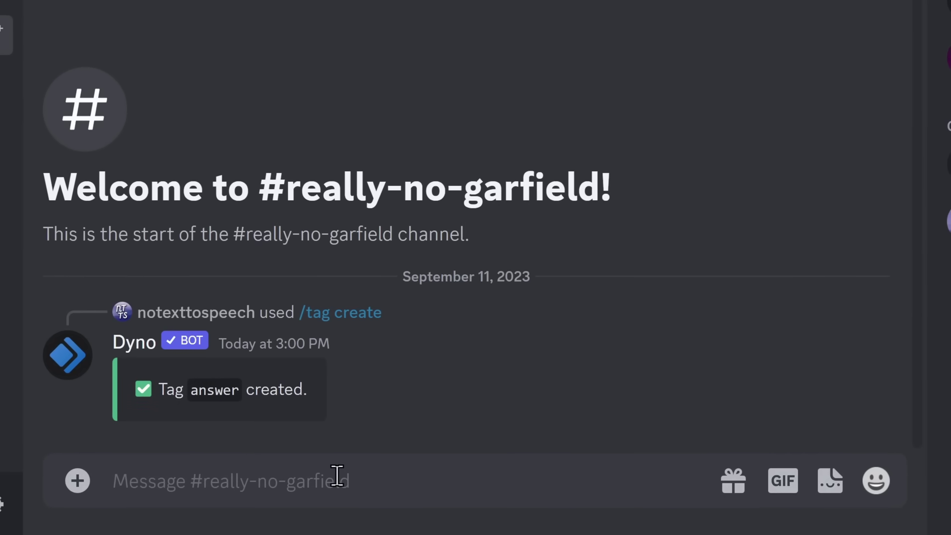
- Post the "answer" tag's content in the channel with Dyno's /tag get command
{"action": "type", "text": "/tag g"}
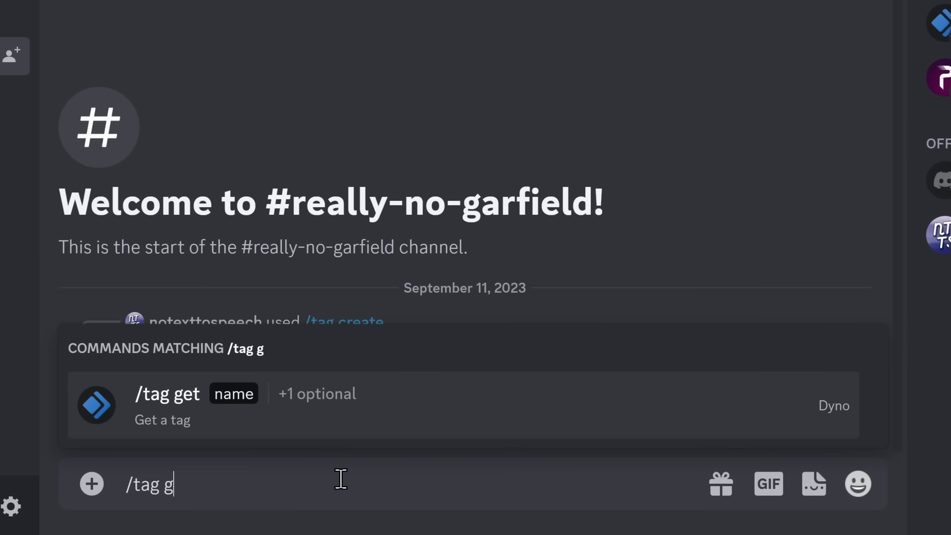
{"action": "key", "text": "Tab"}
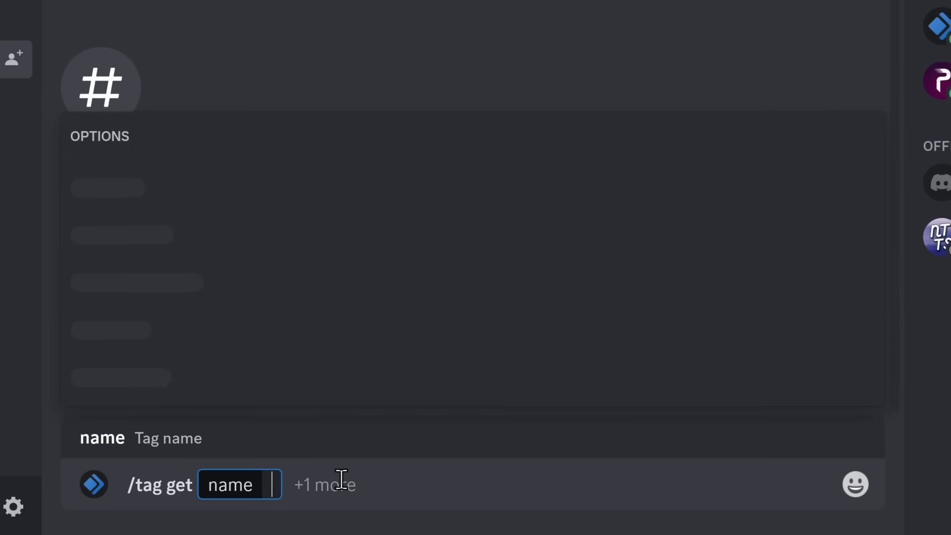
{"action": "key", "text": "Return"}
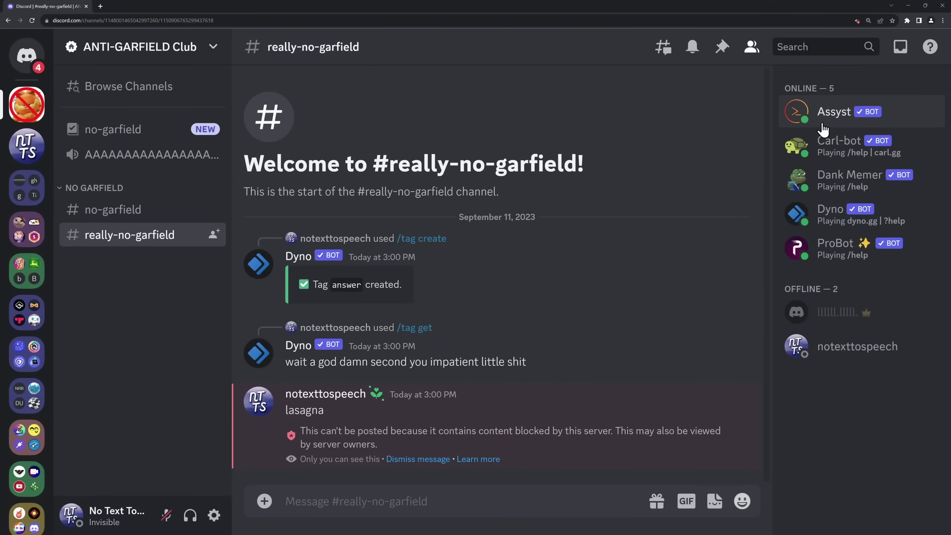
- Try to create an Assyst tag by sending "-t create answer lasagna" in the channel
{"action": "left_click", "coordinate": [822, 122]}
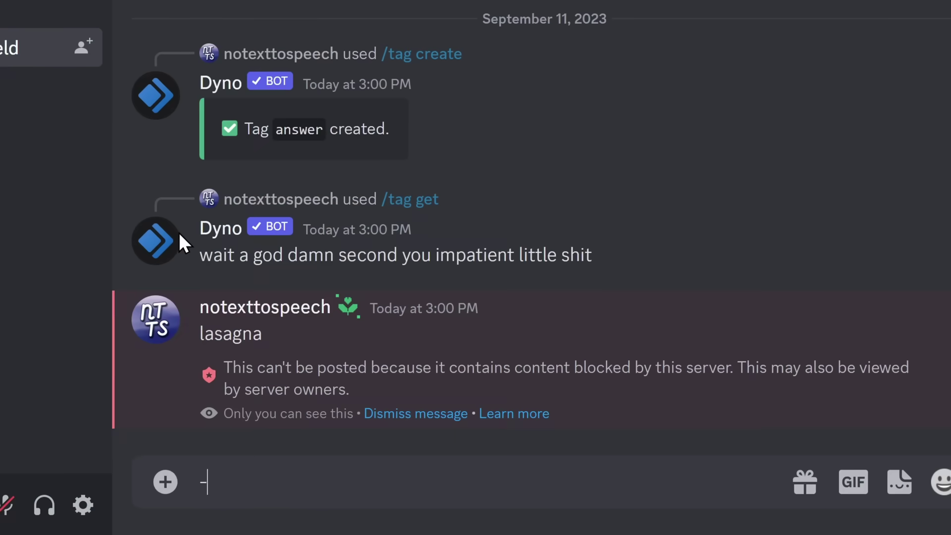
{"action": "type", "text": "t create ans"}
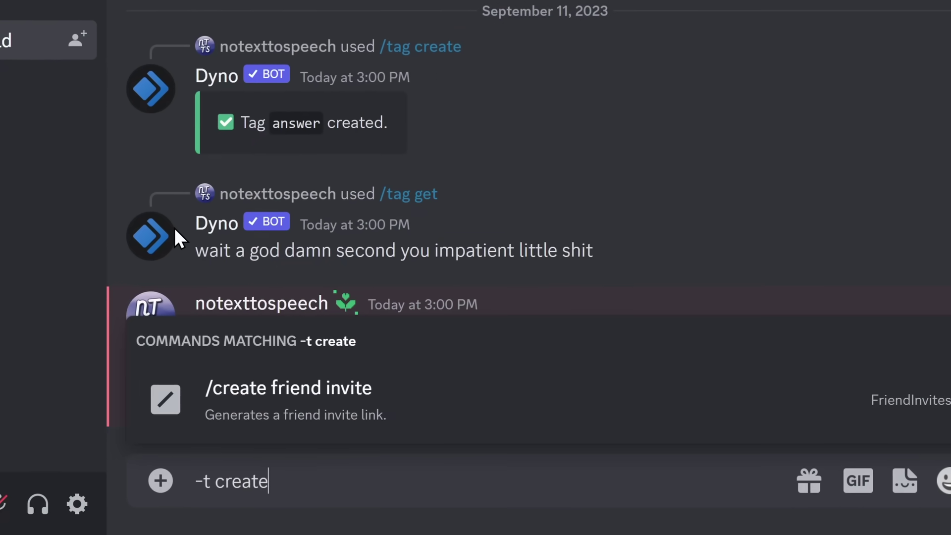
{"action": "type", "text": "wer"}
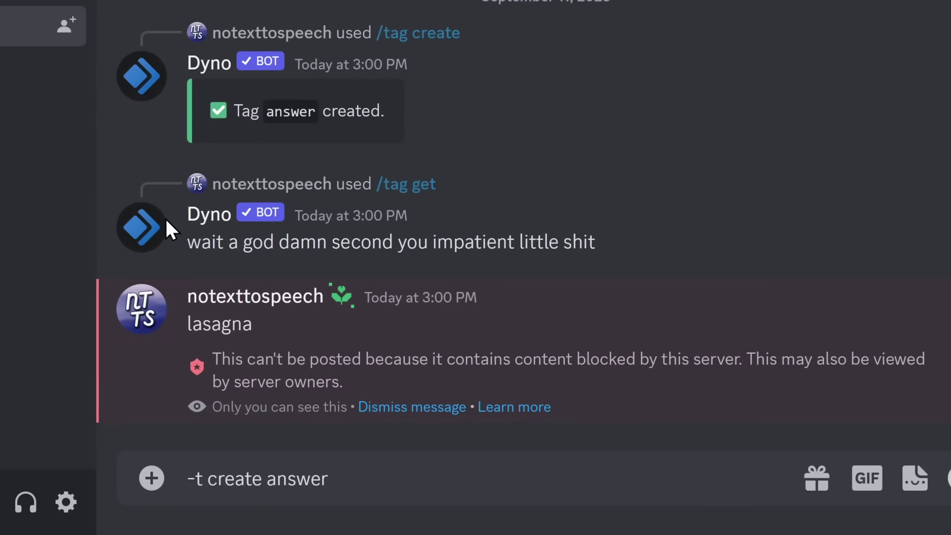
{"action": "type", "text": " laga"}
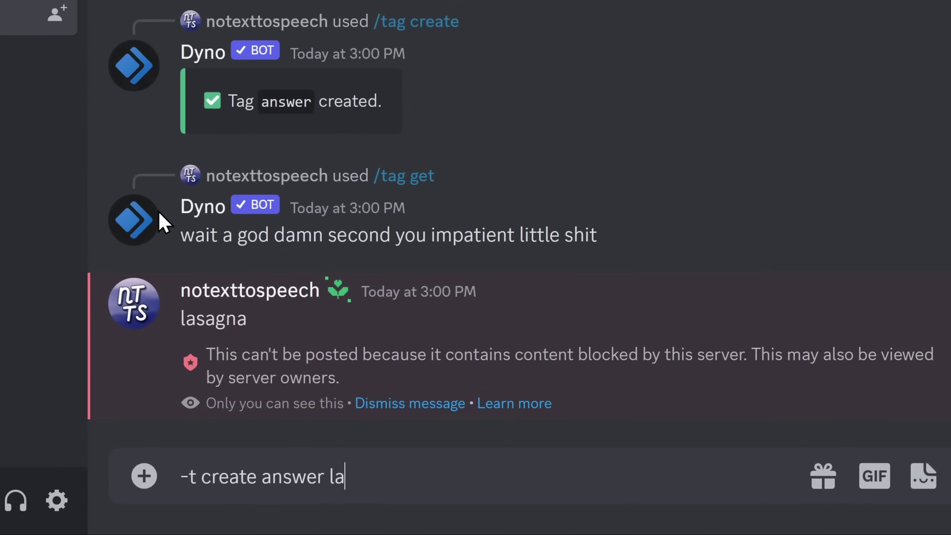
{"action": "key", "text": "BackSpace"}
{"action": "key", "text": "BackSpace"}
{"action": "type", "text": "sagna"}
{"action": "key", "text": "Return"}
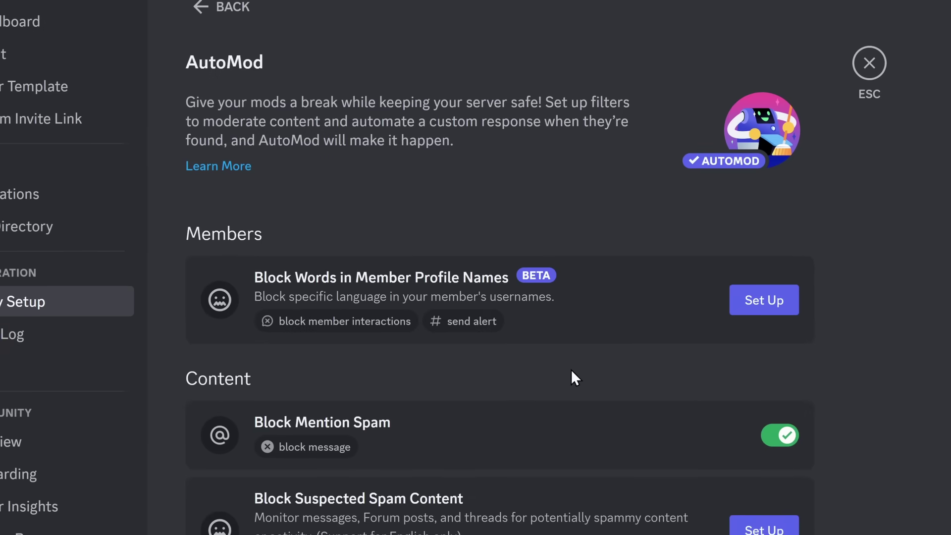
- Open the server's Block Custom Words AutoMod rule and examine its list of blocked words
{"action": "scroll", "coordinate": [512, 378], "scroll_direction": "down", "scroll_amount": 5}
{"action": "left_click", "coordinate": [409, 310]}
{"action": "scroll", "coordinate": [319, 362], "scroll_direction": "down", "scroll_amount": 1}
{"action": "left_click_drag", "start_coordinate": [327, 360], "coordinate": [240, 366]}
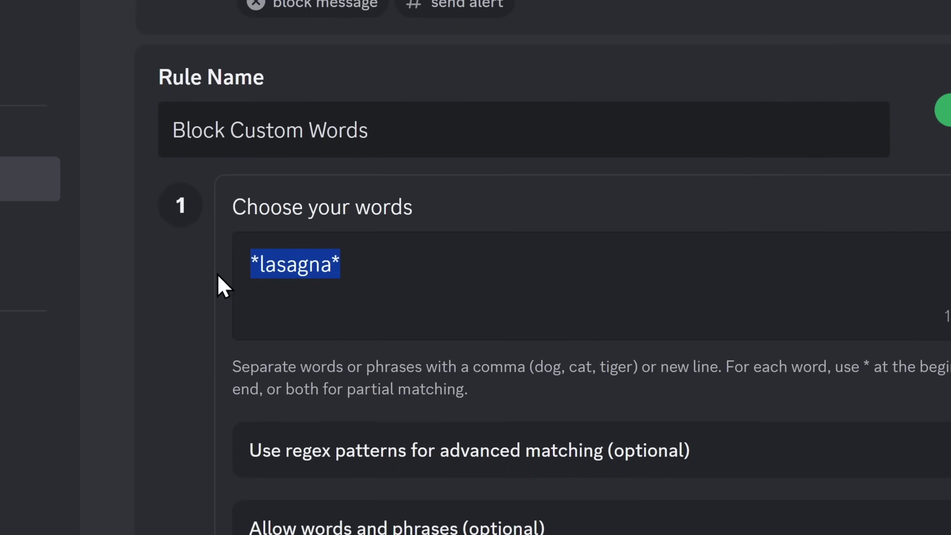
{"action": "scroll", "coordinate": [399, 461], "scroll_direction": "down", "scroll_amount": 3}
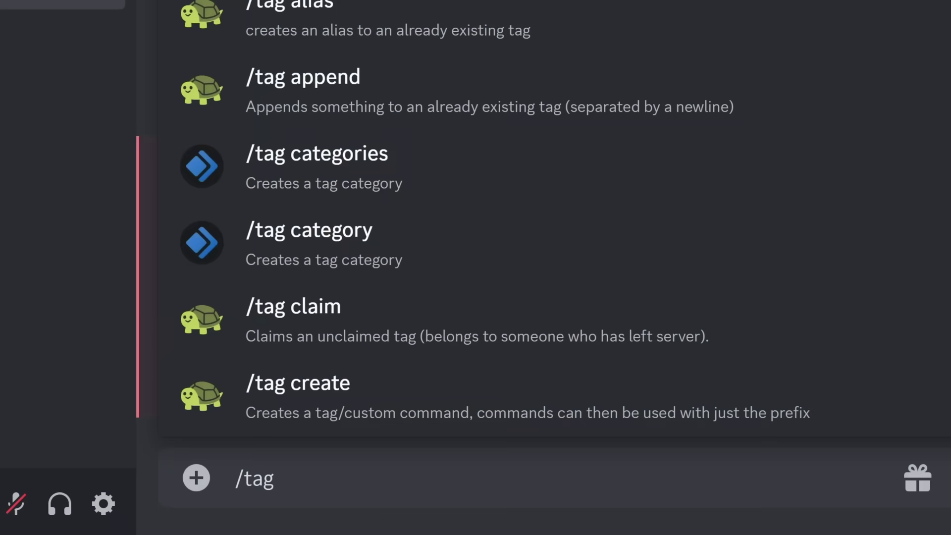
- Create a Dyno tag named "slur" with the content "lasagna" using the /tag create command
{"action": "key", "text": "Tab"}
{"action": "type", "text": "slur"}
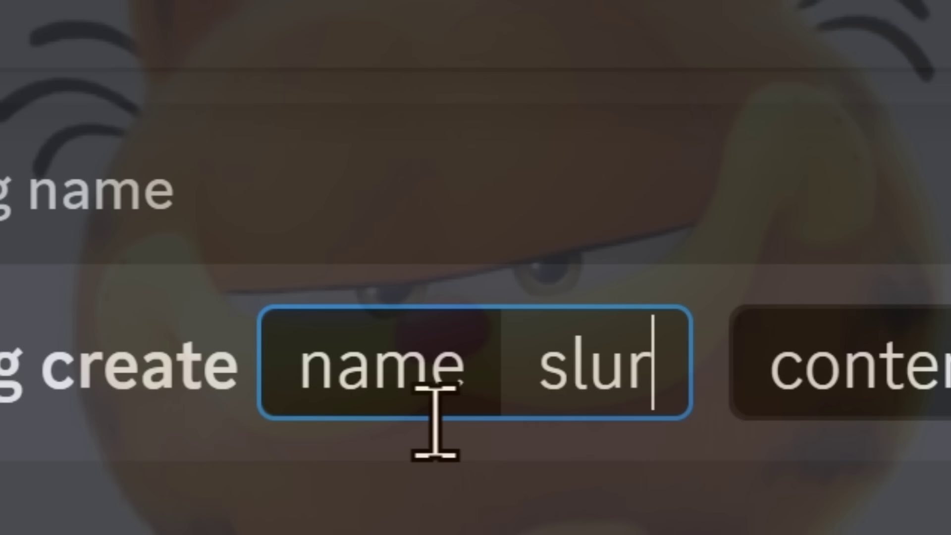
{"action": "key", "text": "Tab"}
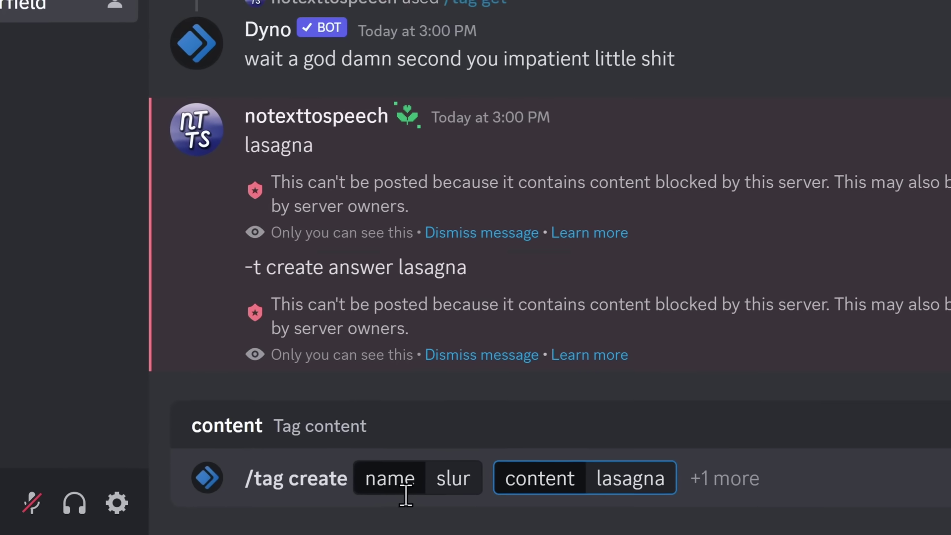
{"action": "key", "text": "Return"}
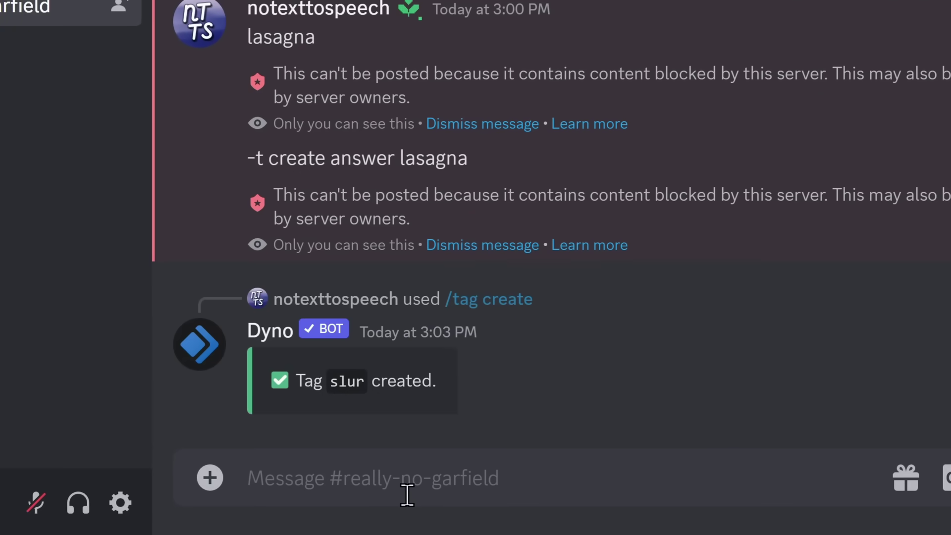
- Retrieve the "slur" tag in the channel with Dyno's /tag get command
{"action": "type", "text": "/tag get"}
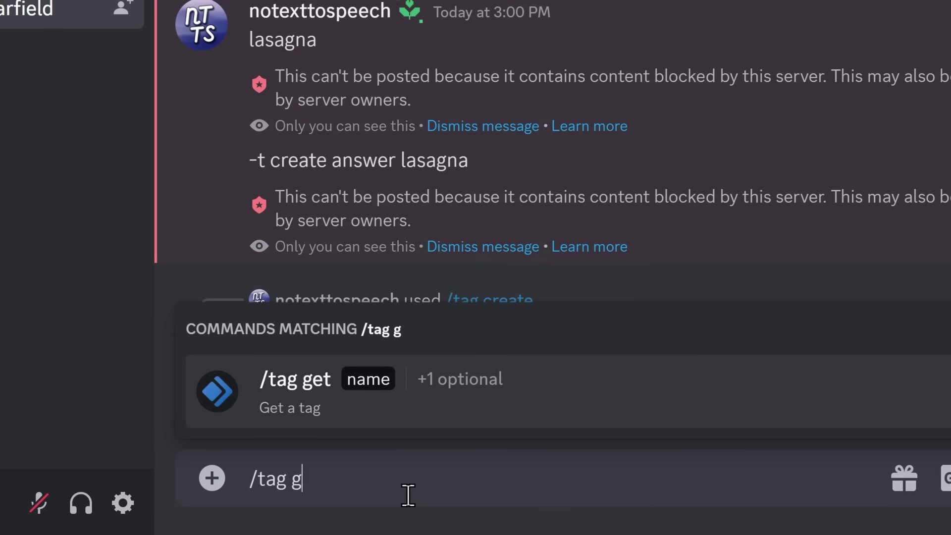
{"action": "key", "text": "Tab"}
{"action": "key", "text": "Return"}
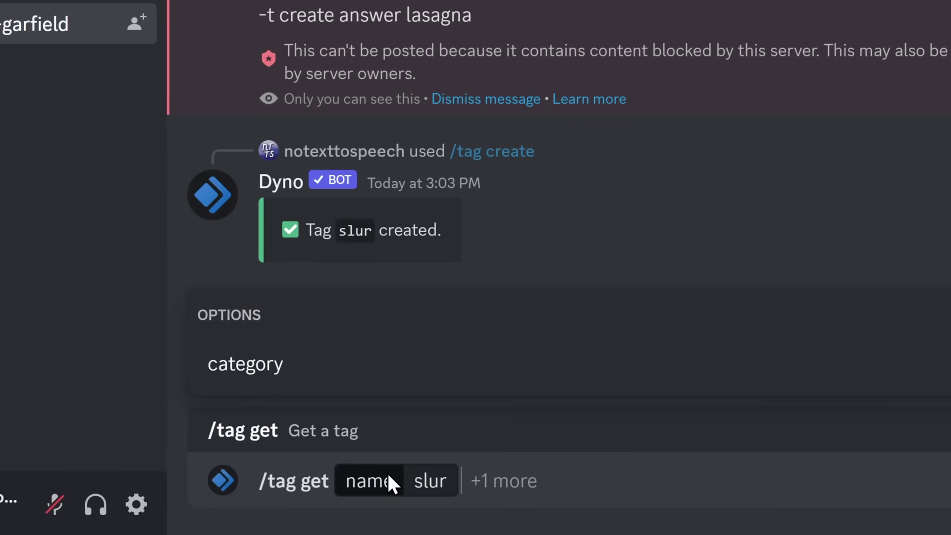
{"action": "key", "text": "Return"}
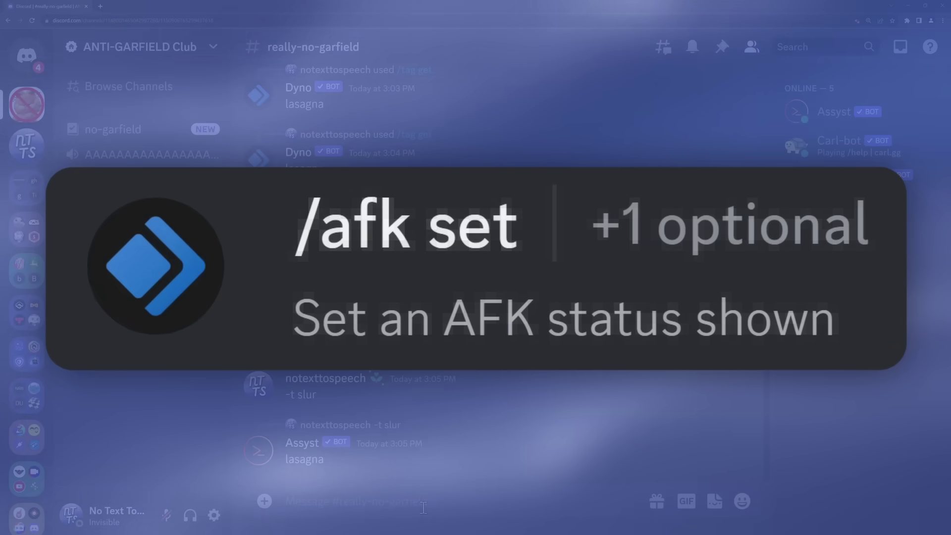
- Set the Dyno AFK message to "going outside (100% a lie)" with /afk set and send a mention of the AFK member
{"action": "type", "text": "/afk set"}
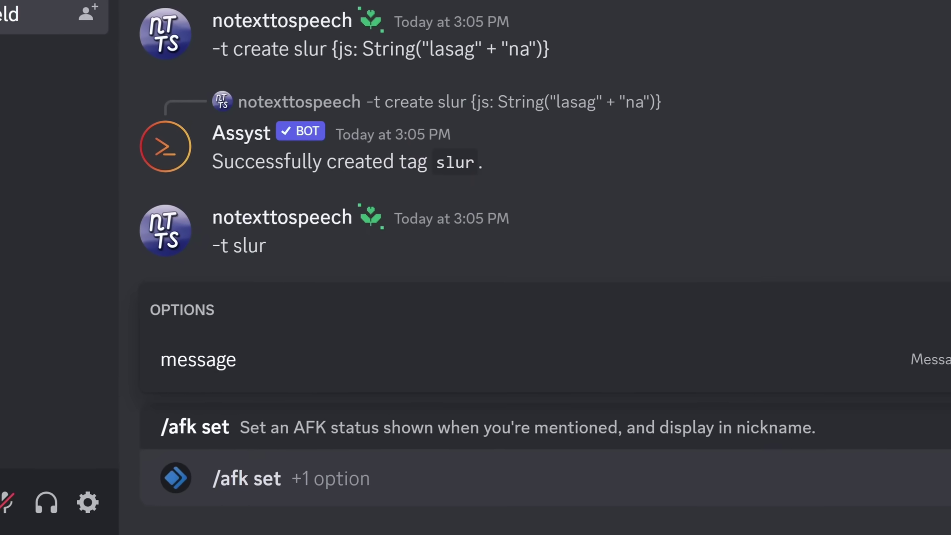
{"action": "type", "text": "going outside (10"}
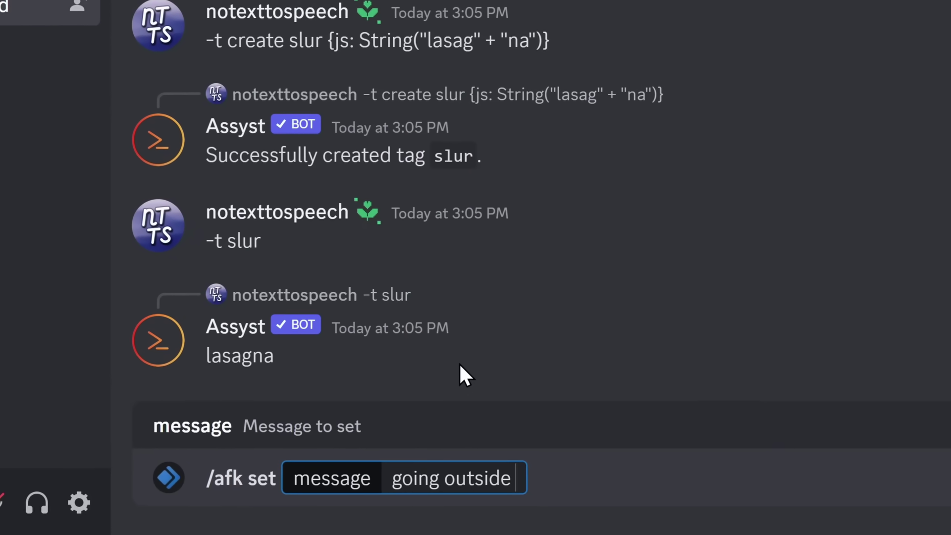
{"action": "type", "text": "0% a lie)"}
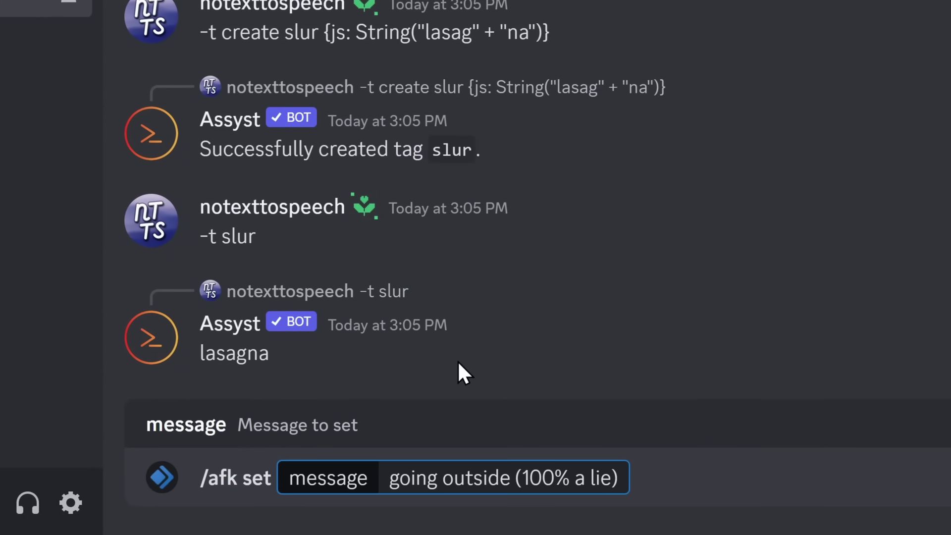
{"action": "key", "text": "Return"}
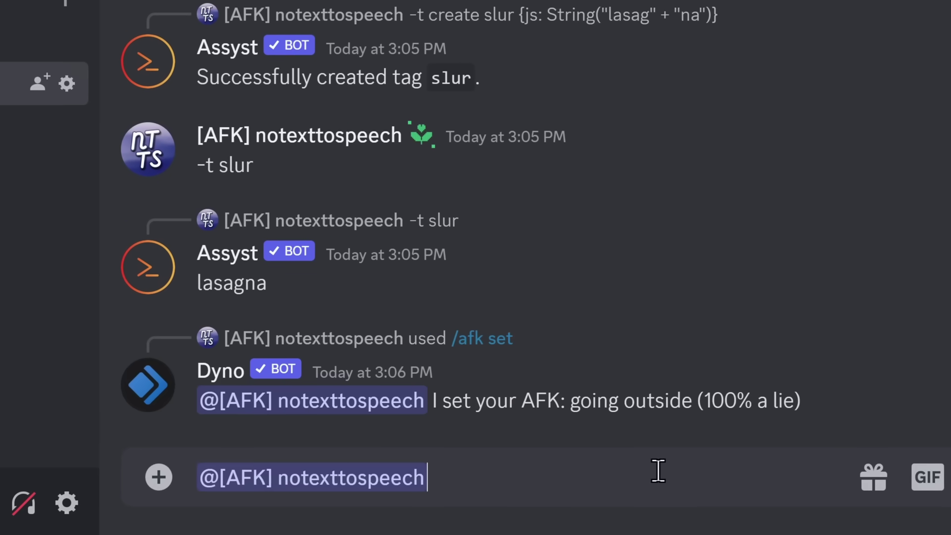
{"action": "key", "text": "Return"}
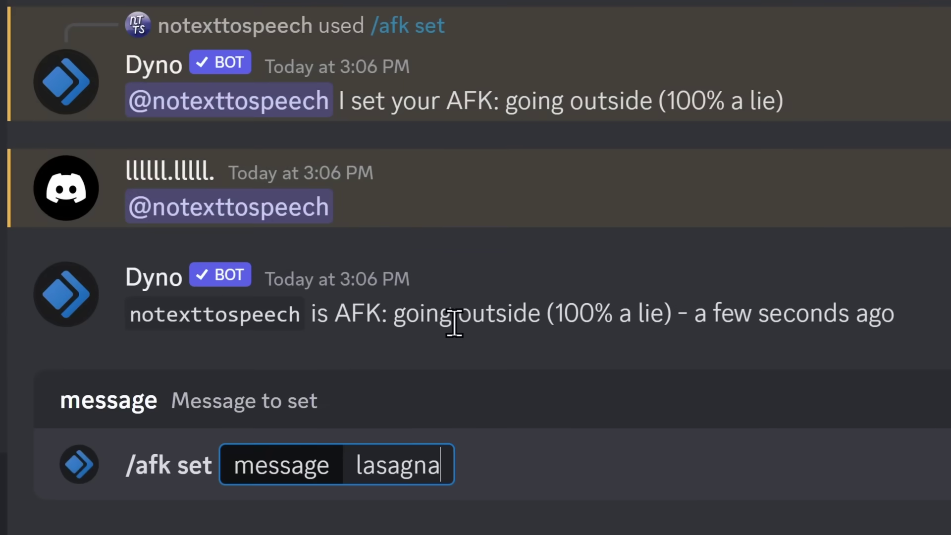
{"action": "key", "text": "Return"}
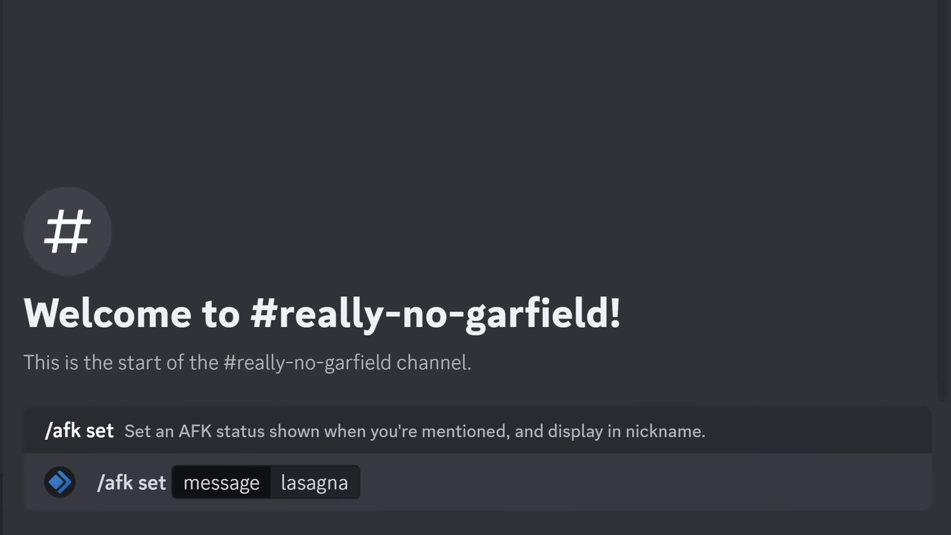
{"action": "type", "text": "https://www.recipetineats.com/wp-content/uploads/2017/05/Lasagne-recipe-3-main-square.jpg"}
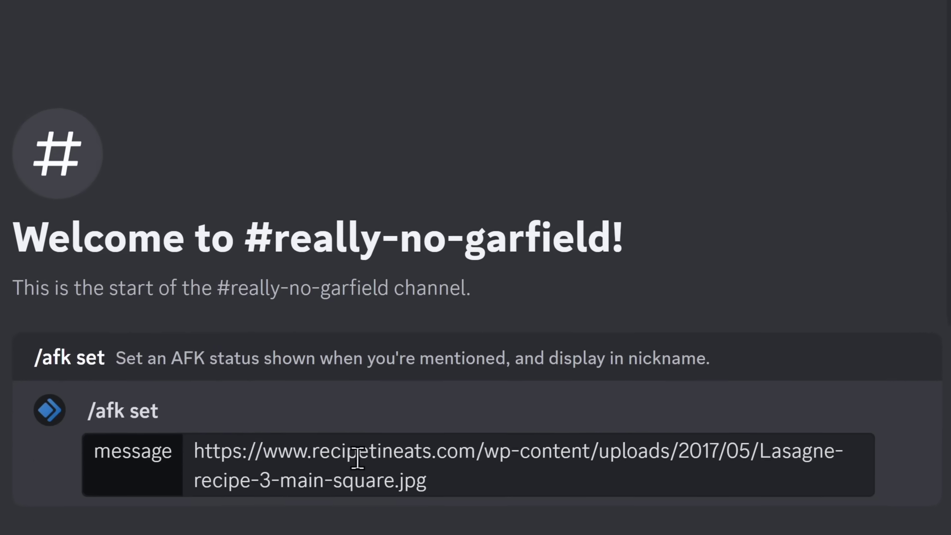
{"action": "key", "text": "Return"}
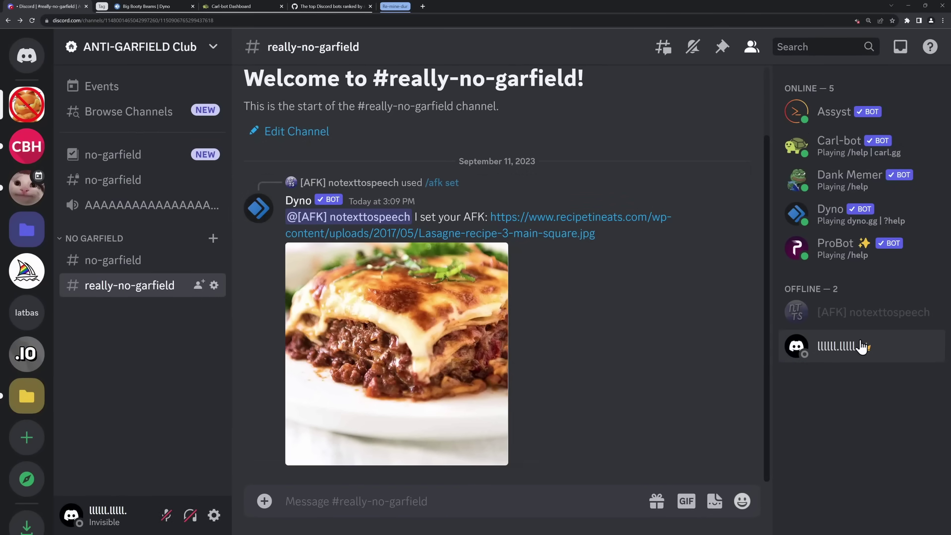
- Mention the AFK member from the server owner's account to trigger Dyno's AFK reply
{"action": "right_click", "coordinate": [849, 322]}
{"action": "left_click", "coordinate": [735, 93]}
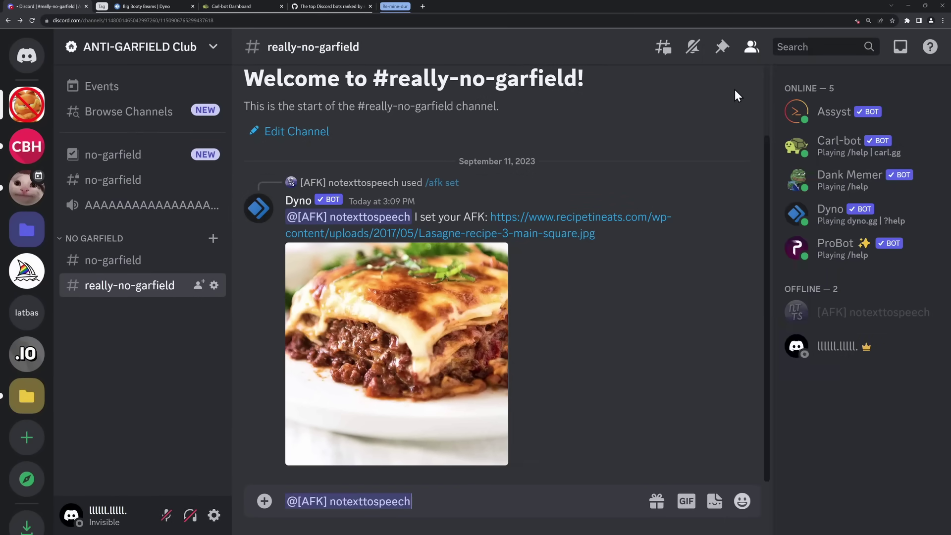
{"action": "key", "text": "Return"}
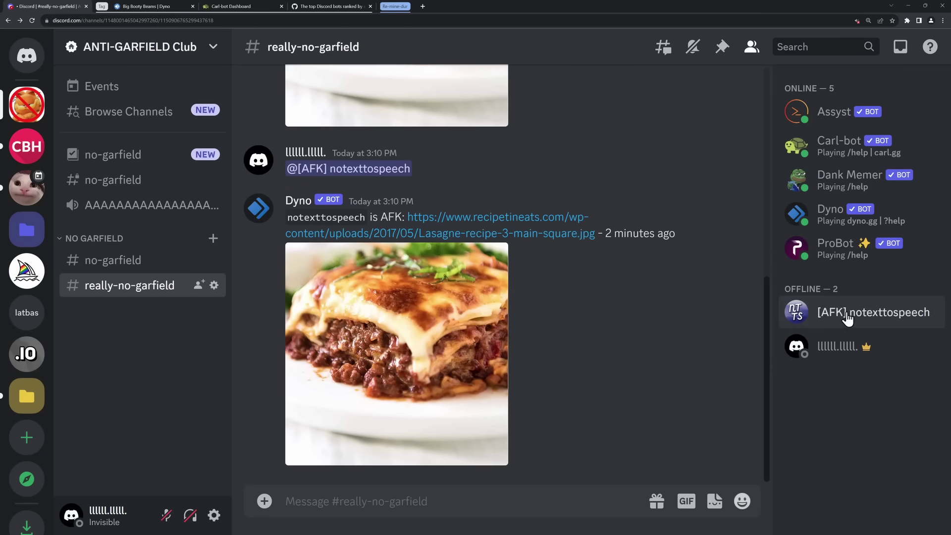
- Send another mention of the AFK member in #really-no-garfield
{"action": "right_click", "coordinate": [848, 317]}
{"action": "left_click", "coordinate": [742, 89]}
{"action": "key", "text": "Return"}
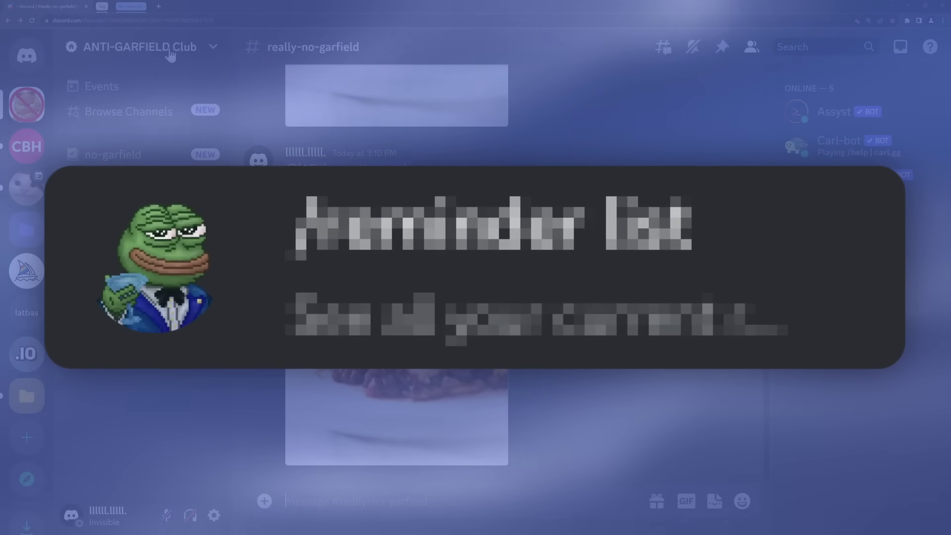
- Expand the reminder tab group and open the Dank Memer commands page
{"action": "left_click", "coordinate": [131, 6]}
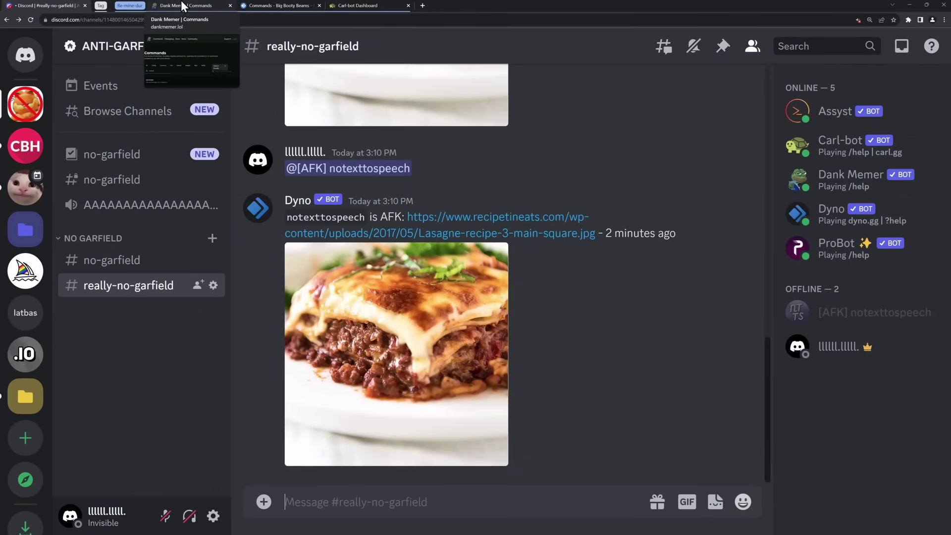
{"action": "left_click", "coordinate": [178, 6]}
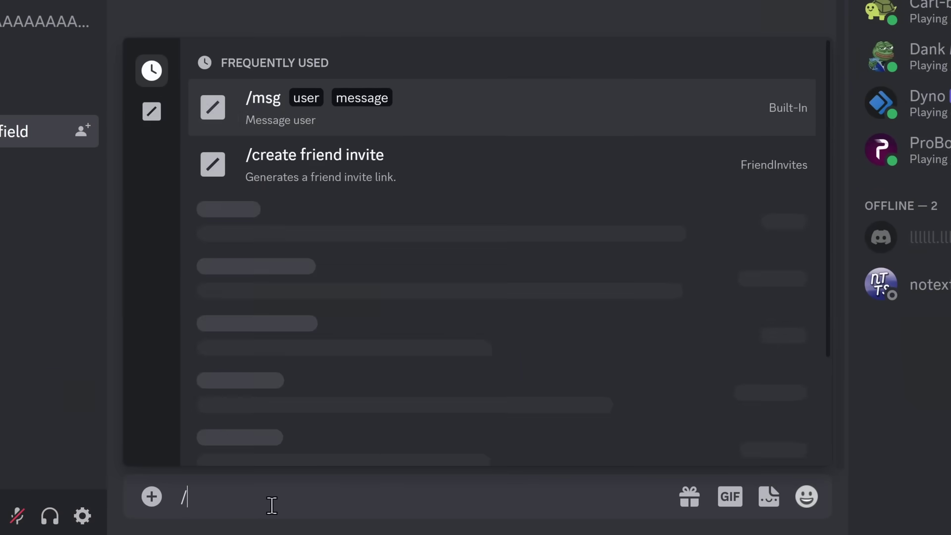
{"action": "left_click", "coordinate": [154, 157]}
{"action": "type", "text": "remin"}
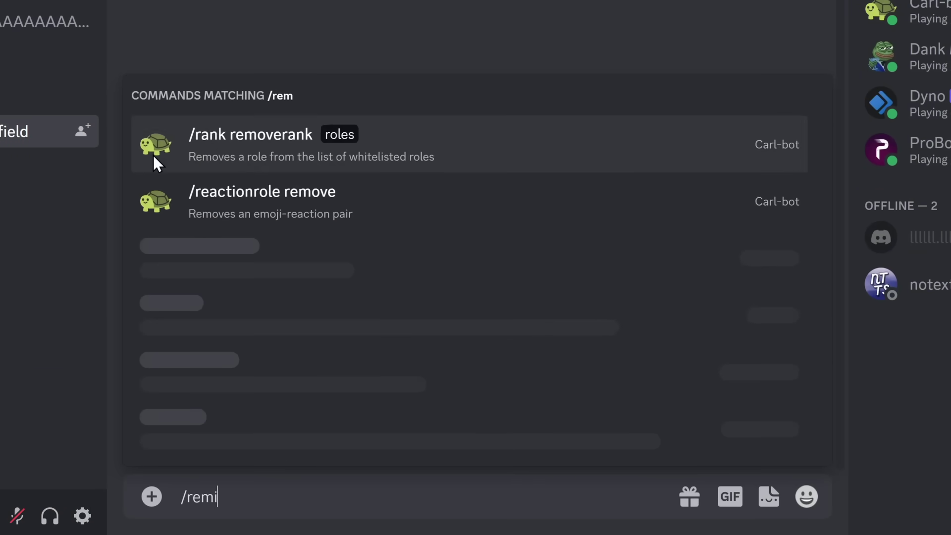
{"action": "left_click", "coordinate": [265, 55]}
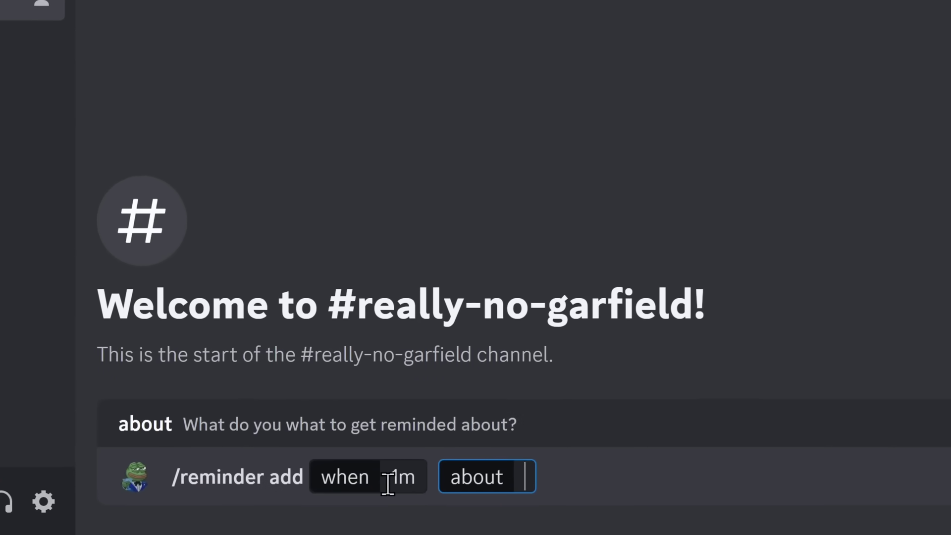
{"action": "type", "text": "@ev"}
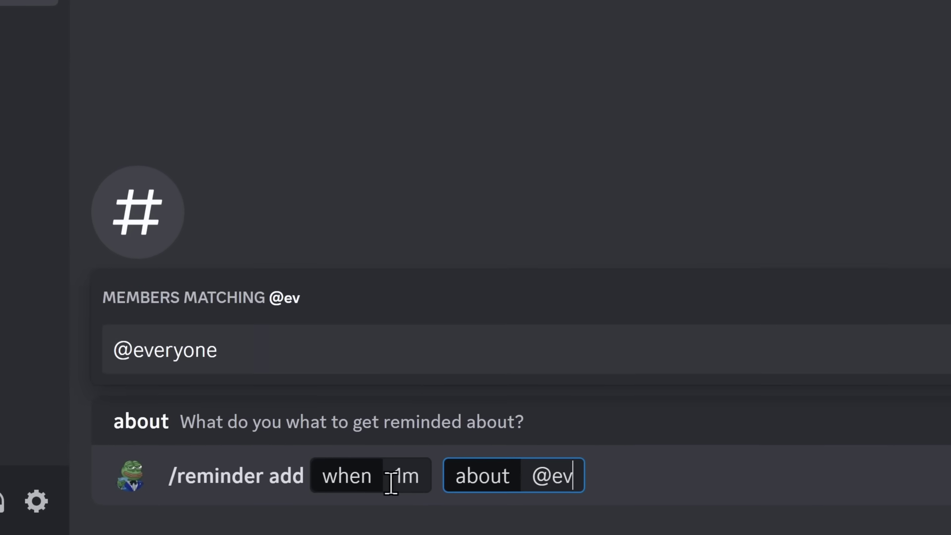
{"action": "type", "text": "e"}
{"action": "key", "text": "Tab"}
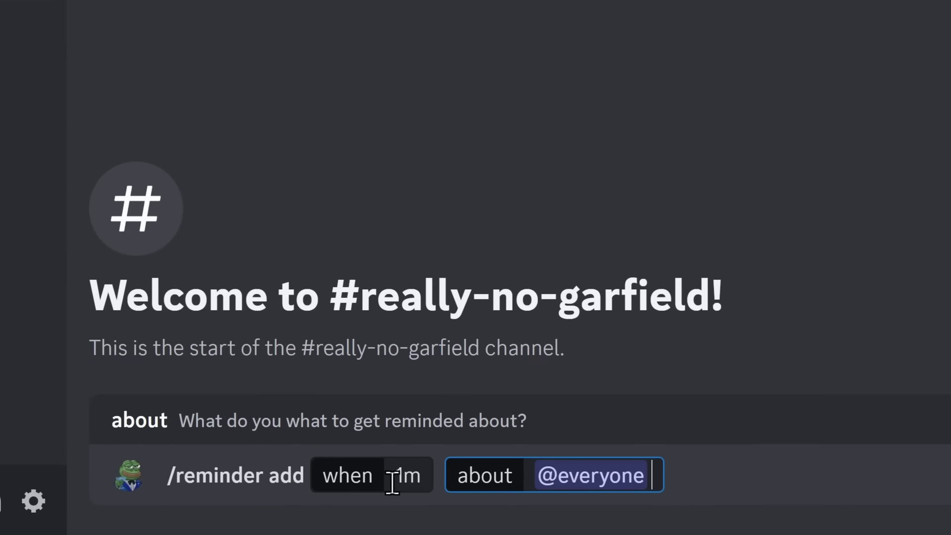
{"action": "key", "text": "Return"}
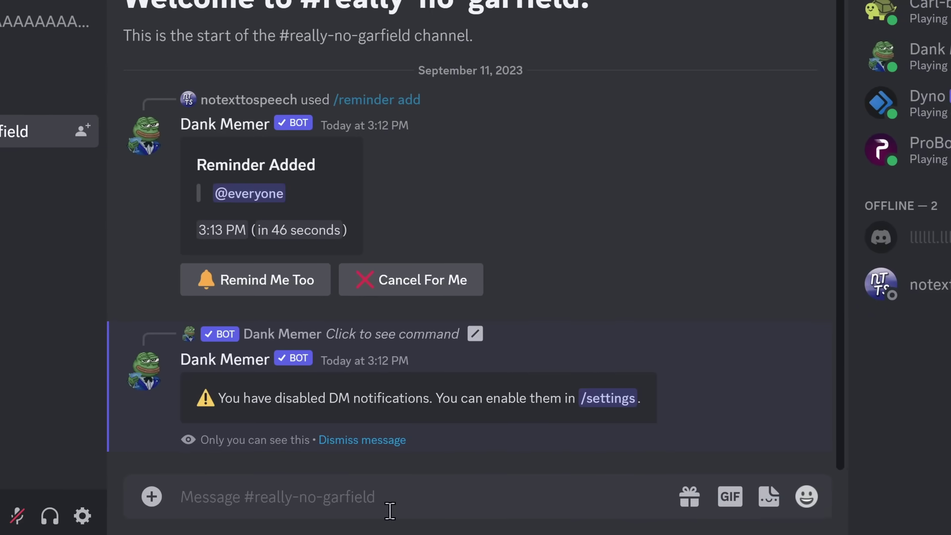
{"action": "type", "text": "/remindme"}
{"action": "left_click", "coordinate": [335, 390]}
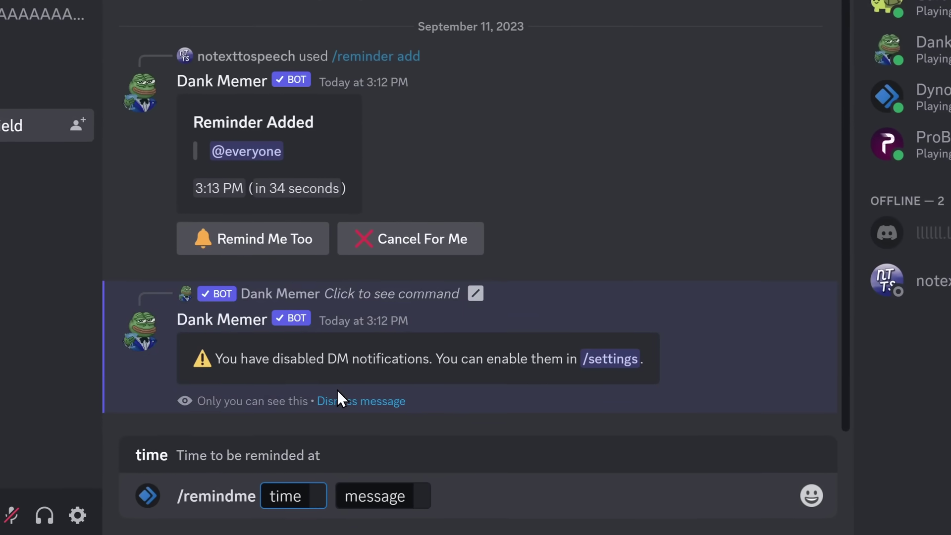
{"action": "type", "text": "1m"}
{"action": "key", "text": "Tab"}
{"action": "type", "text": "@eve"}
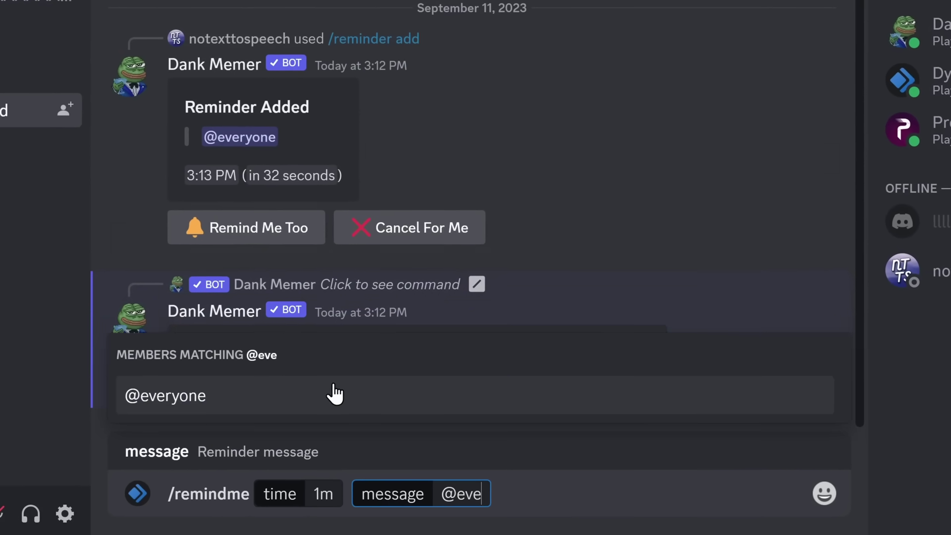
{"action": "left_click", "coordinate": [335, 394]}
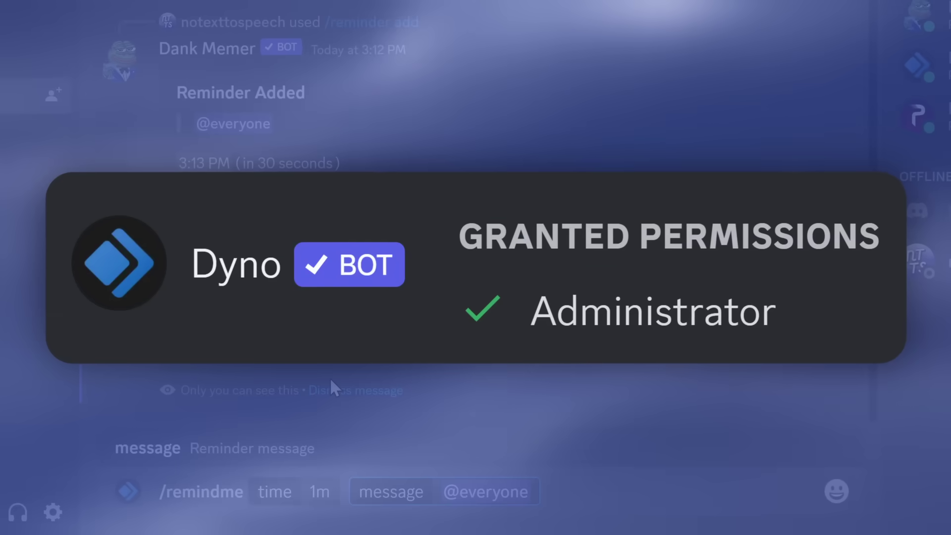
{"action": "key", "text": "Return"}
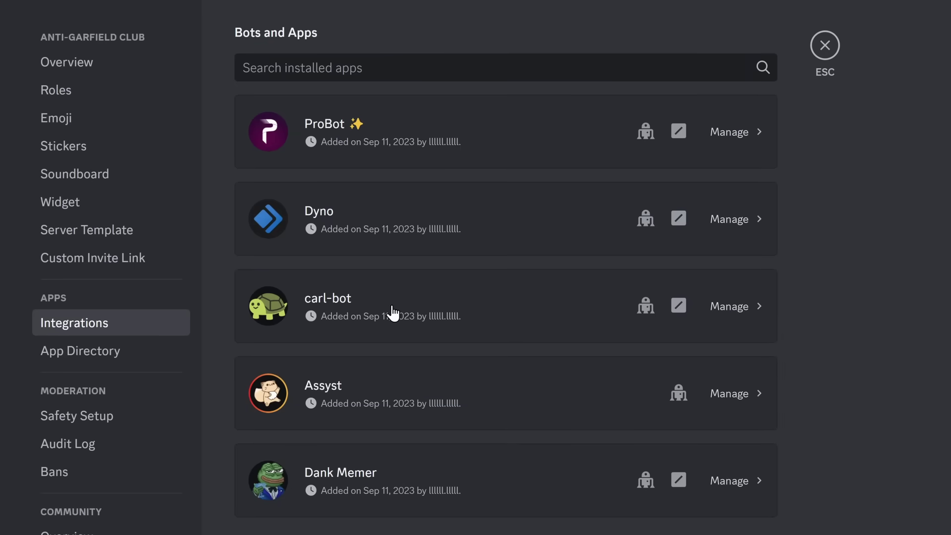
{"action": "left_click", "coordinate": [375, 310]}
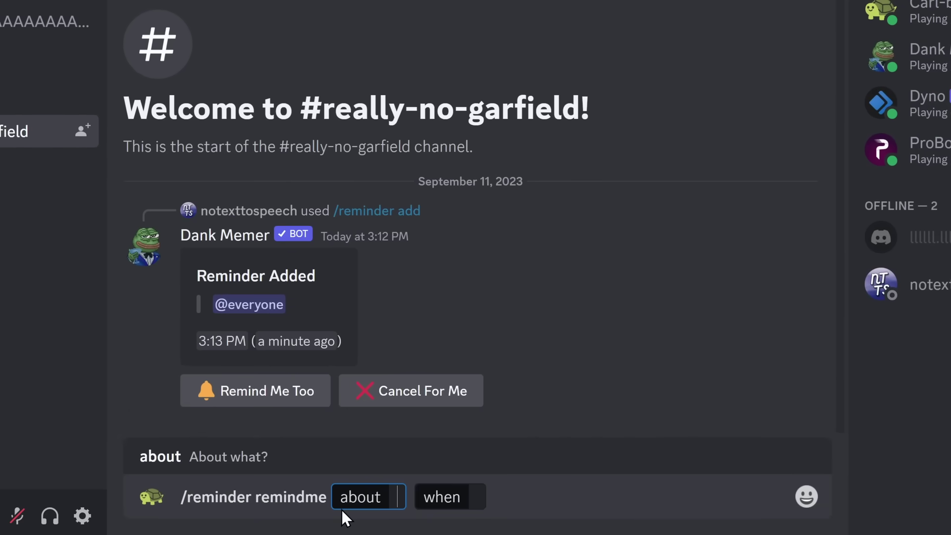
{"action": "type", "text": "@every"}
{"action": "key", "text": "Tab"}
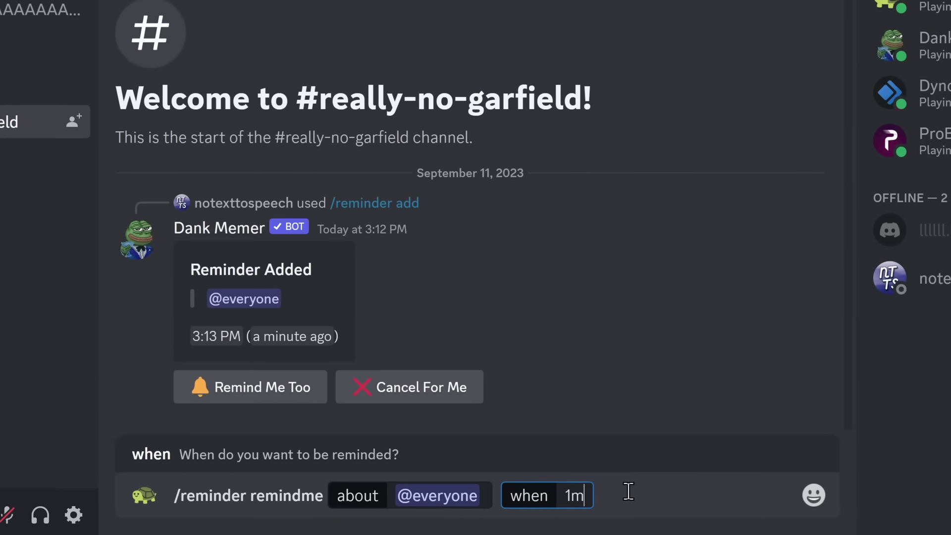
{"action": "key", "text": "Return"}
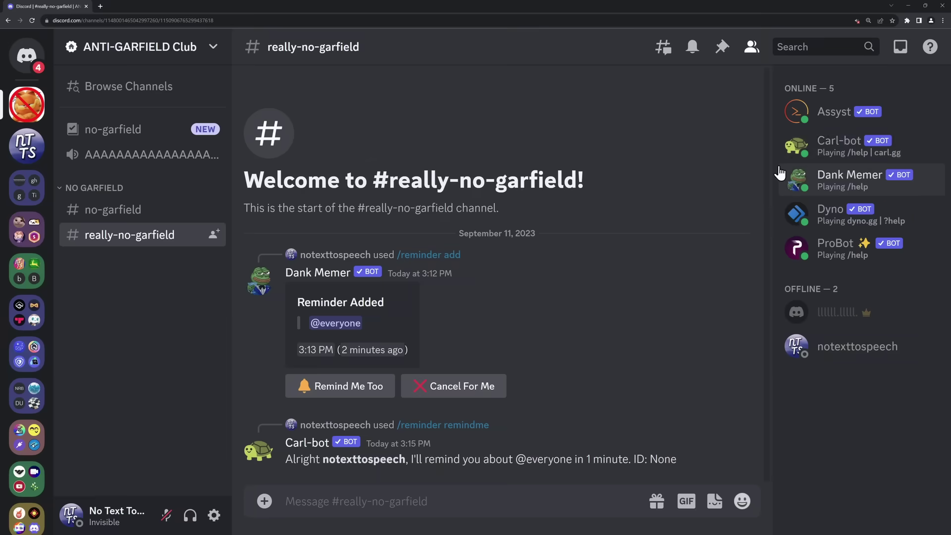
{"action": "type", "text": "/afk"}
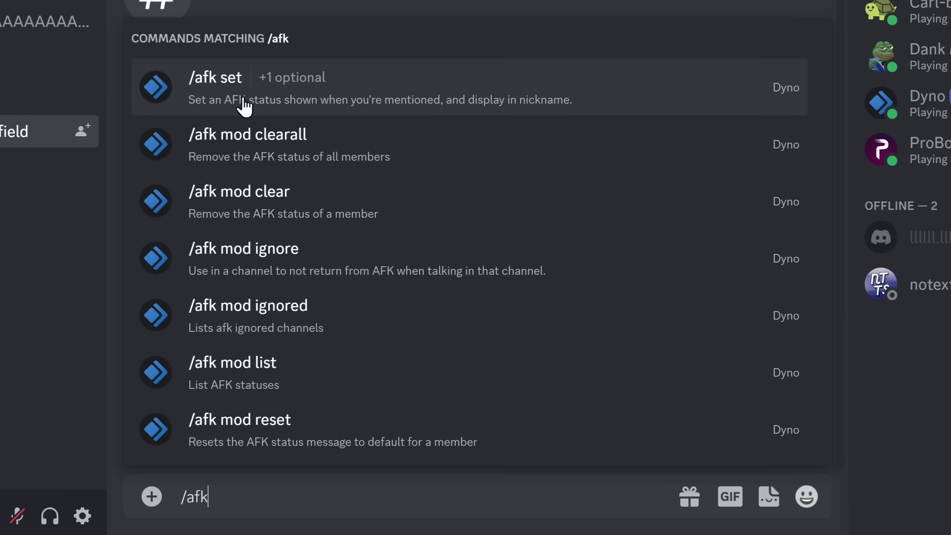
{"action": "left_click", "coordinate": [244, 102]}
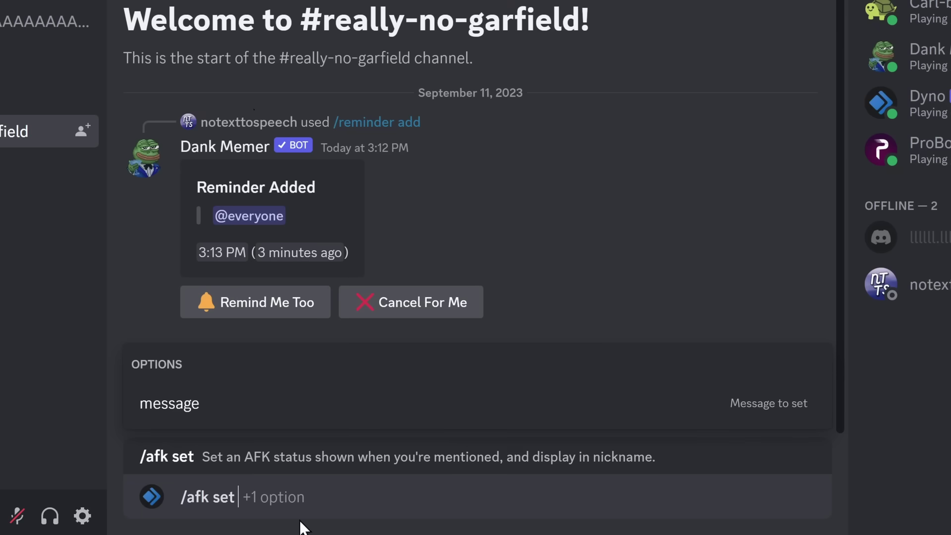
{"action": "left_click", "coordinate": [214, 412]}
{"action": "right_click", "coordinate": [847, 284]}
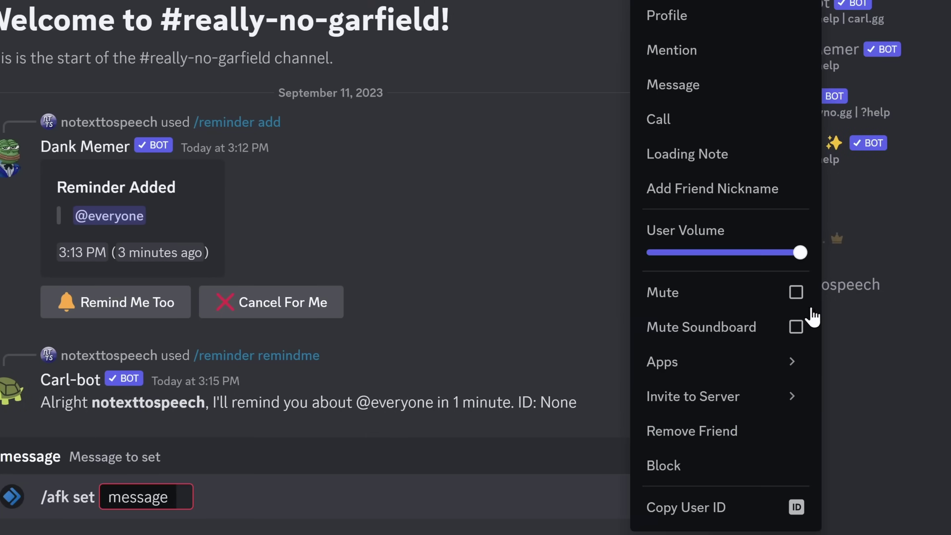
{"action": "left_click", "coordinate": [746, 509]}
{"action": "key", "text": "ctrl+v"}
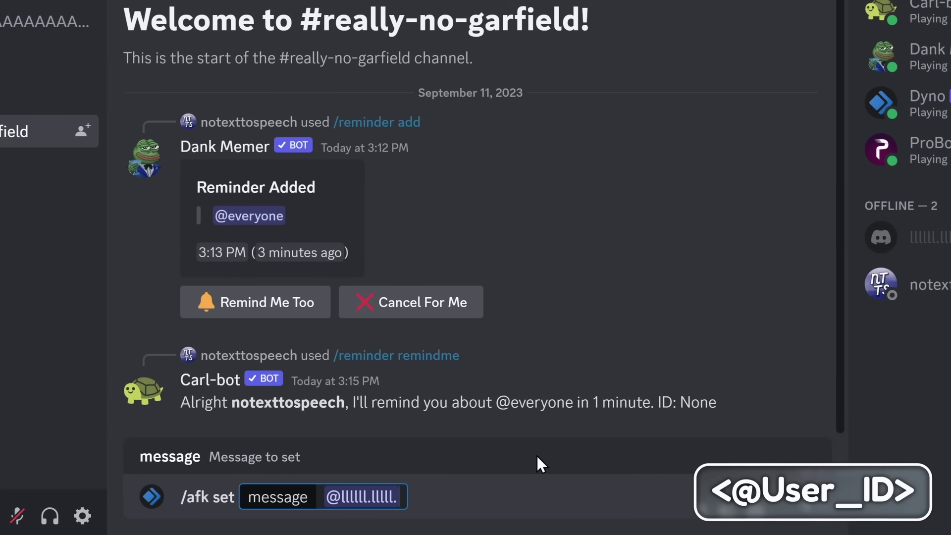
{"action": "key", "text": "Return"}
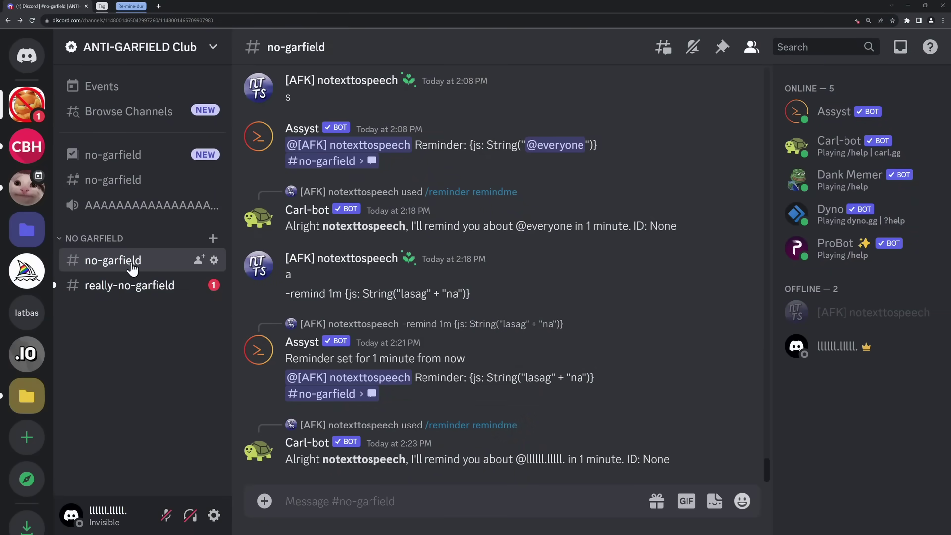
{"action": "left_click", "coordinate": [130, 286]}
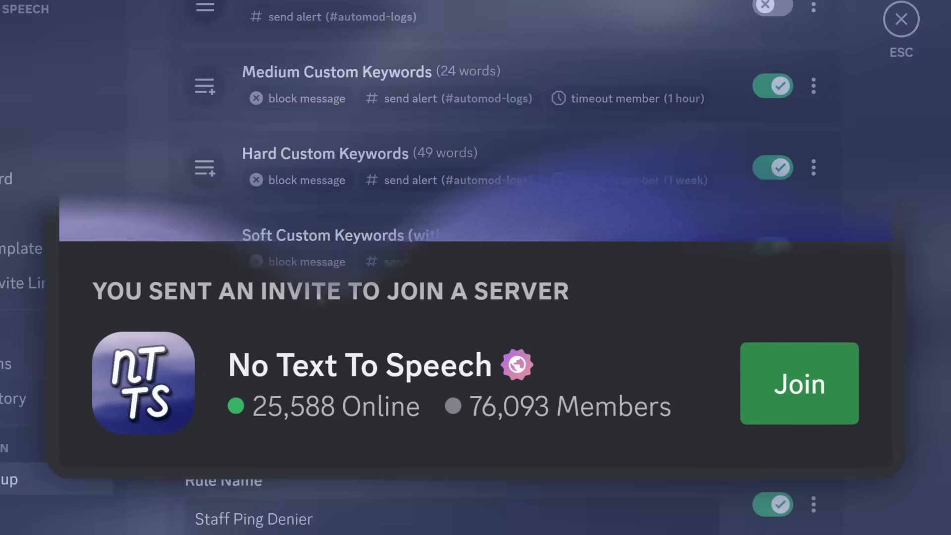
- Examine the Staff Ping Denier AutoMod rule's blocked words, responses and allowed channels, and open the Dyno integration
{"action": "scroll", "coordinate": [416, 240], "scroll_direction": "down", "scroll_amount": 8}
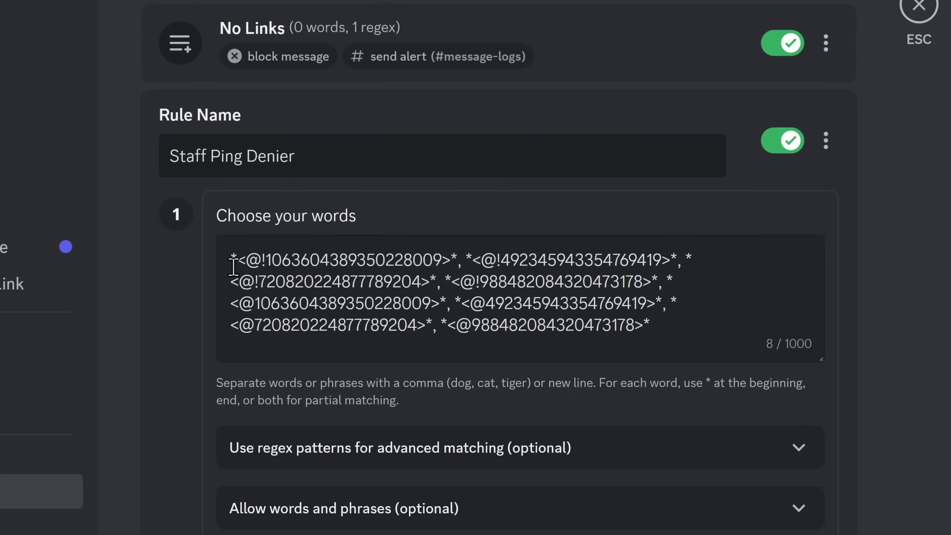
{"action": "scroll", "coordinate": [233, 267], "scroll_direction": "down", "scroll_amount": 1}
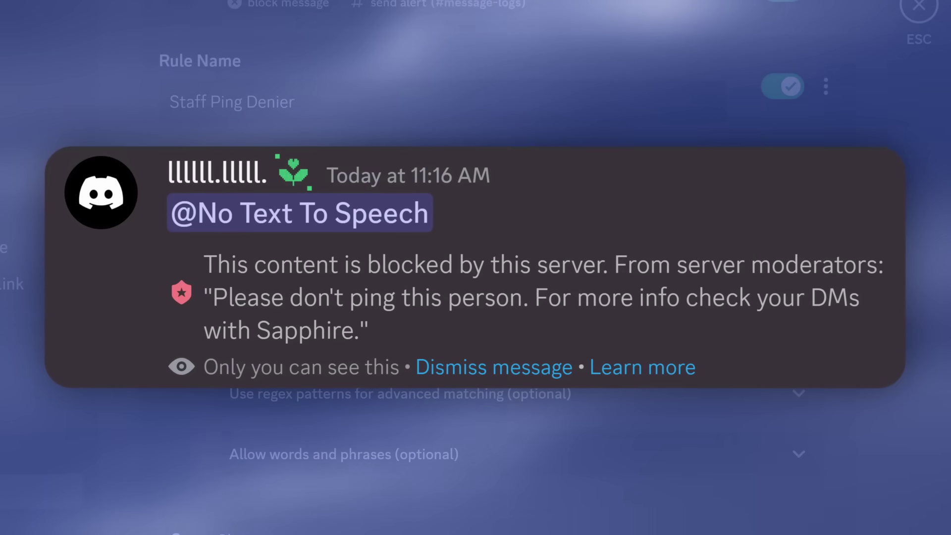
{"action": "scroll", "coordinate": [418, 212], "scroll_direction": "down", "scroll_amount": 7}
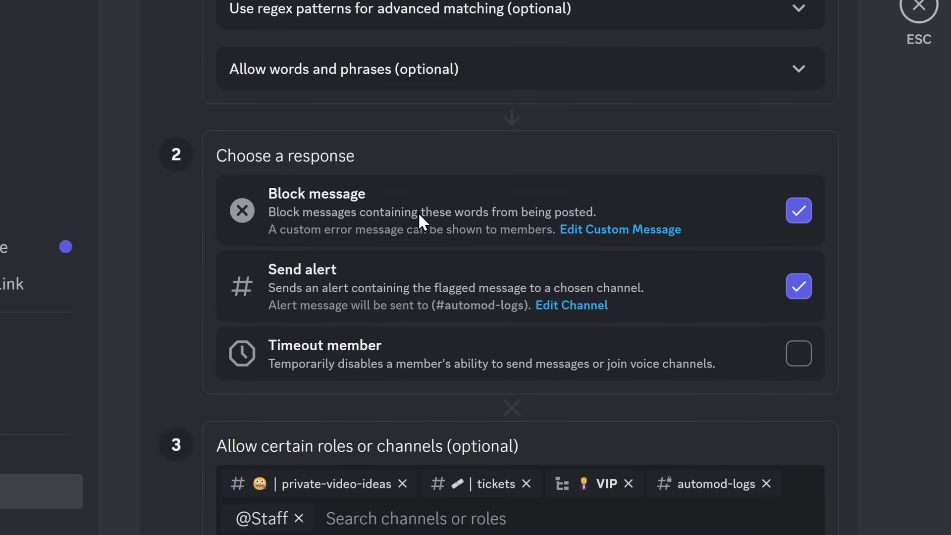
{"action": "scroll", "coordinate": [419, 214], "scroll_direction": "down", "scroll_amount": 3}
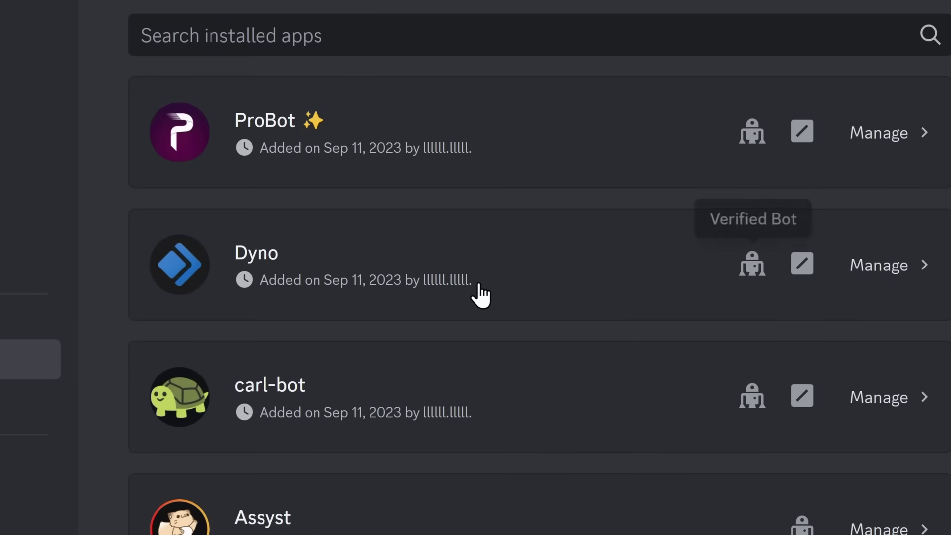
{"action": "left_click", "coordinate": [478, 295]}
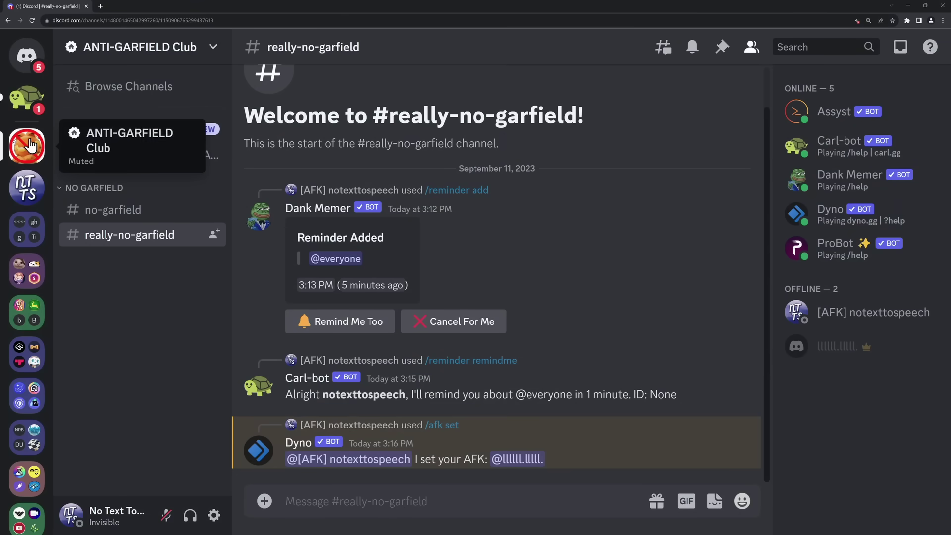
- Copy the ANTI-GARFIELD Club server ID and send it as a role mention in the form <@&server ID>
{"action": "right_click", "coordinate": [27, 145]}
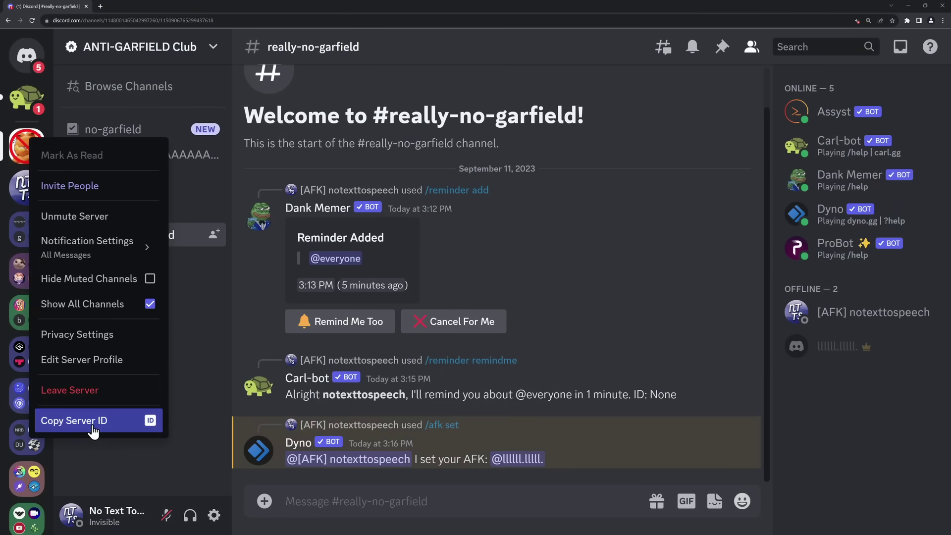
{"action": "left_click", "coordinate": [85, 420]}
{"action": "type", "text": "<@&1148001465042997260 >"}
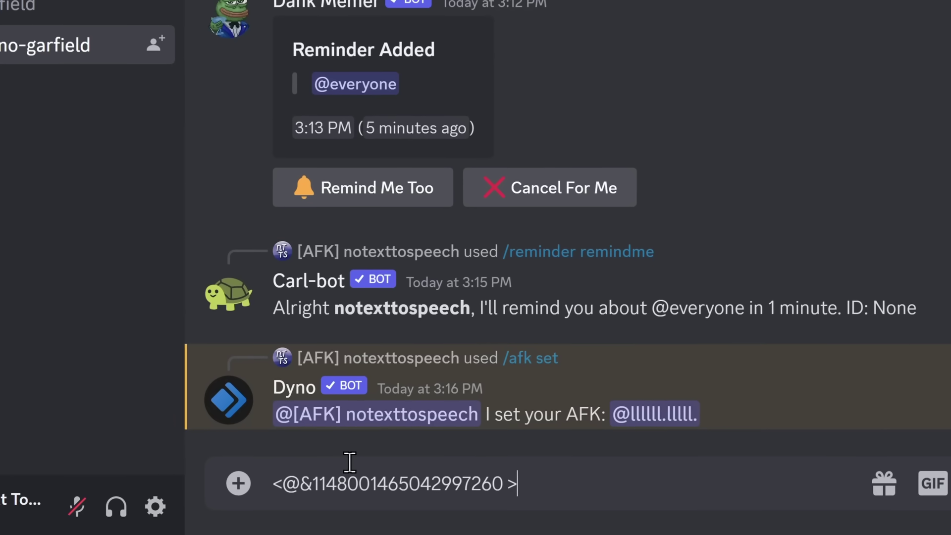
{"action": "key", "text": "Right"}
{"action": "key", "text": "Return"}
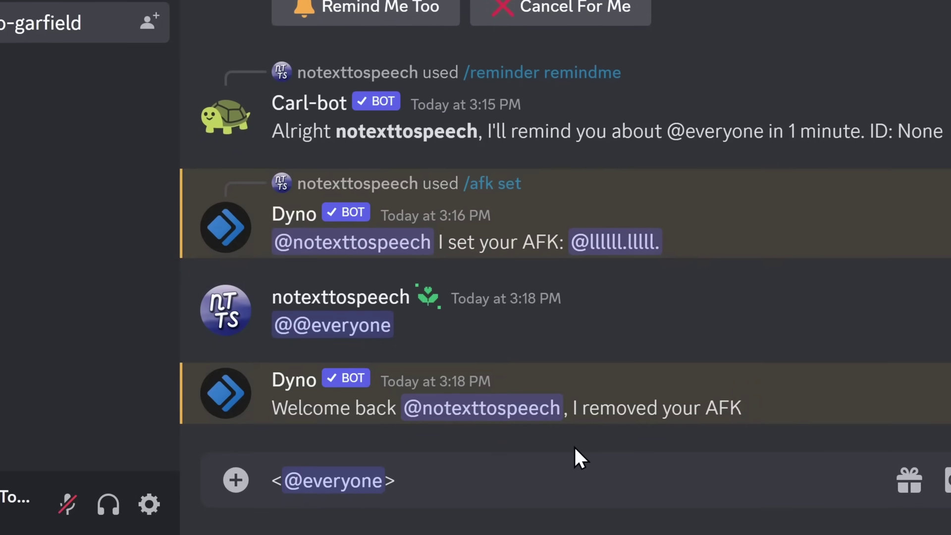
{"action": "key", "text": "Return"}
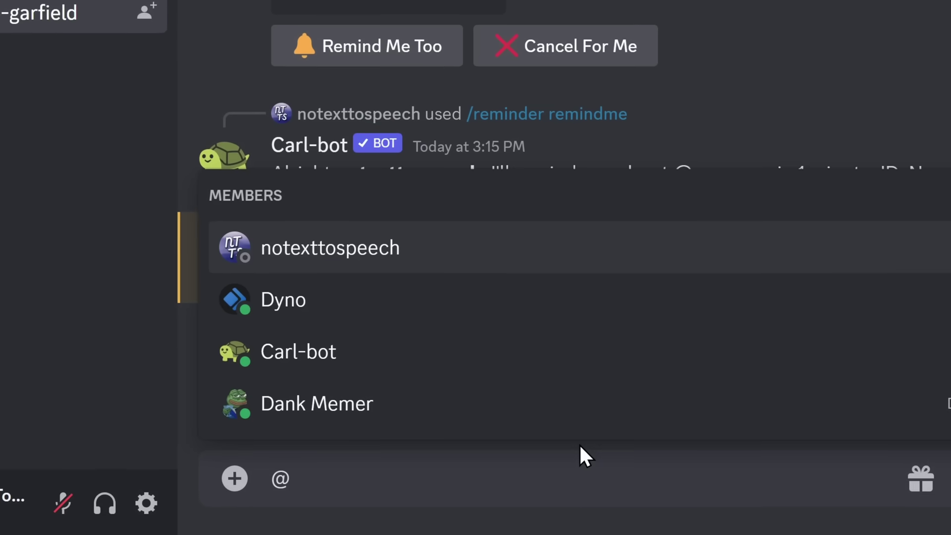
{"action": "type", "text": "here"}
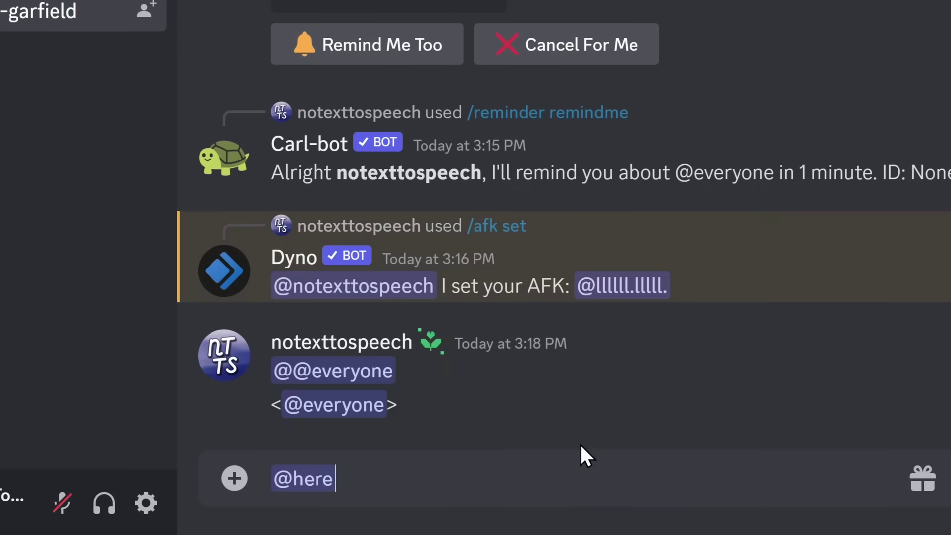
{"action": "key", "text": "Return"}
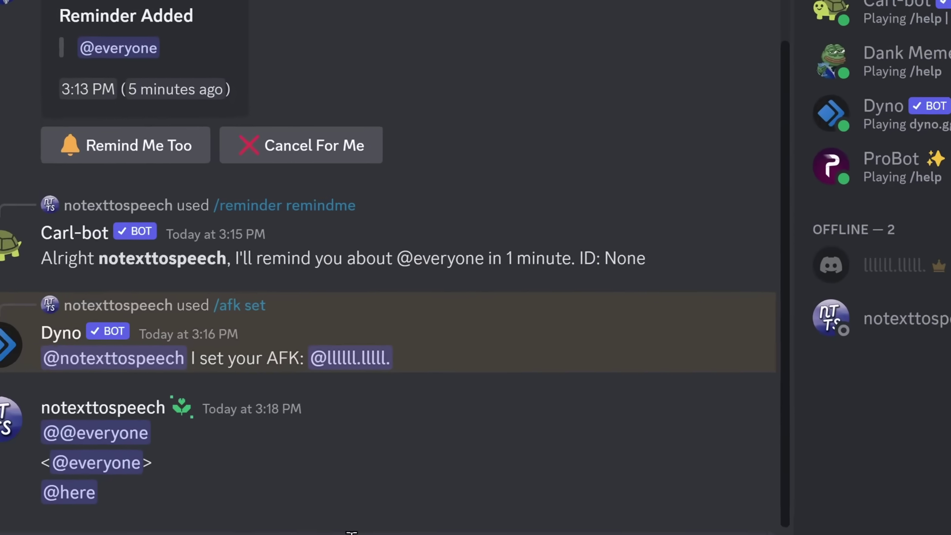
- Submit ProBot's /title command with new_title set to "lasagna"
{"action": "type", "text": "/tit"}
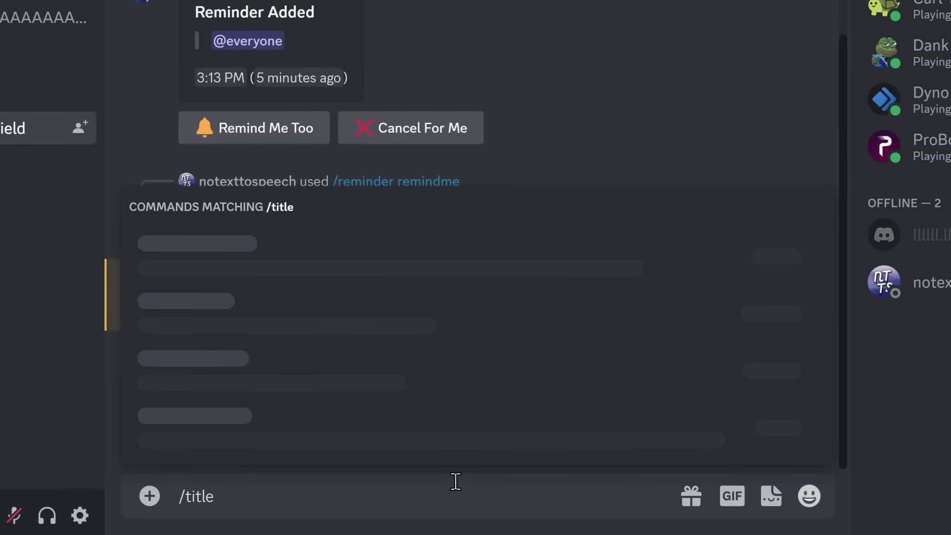
{"action": "type", "text": "le"}
{"action": "left_click", "coordinate": [310, 325]}
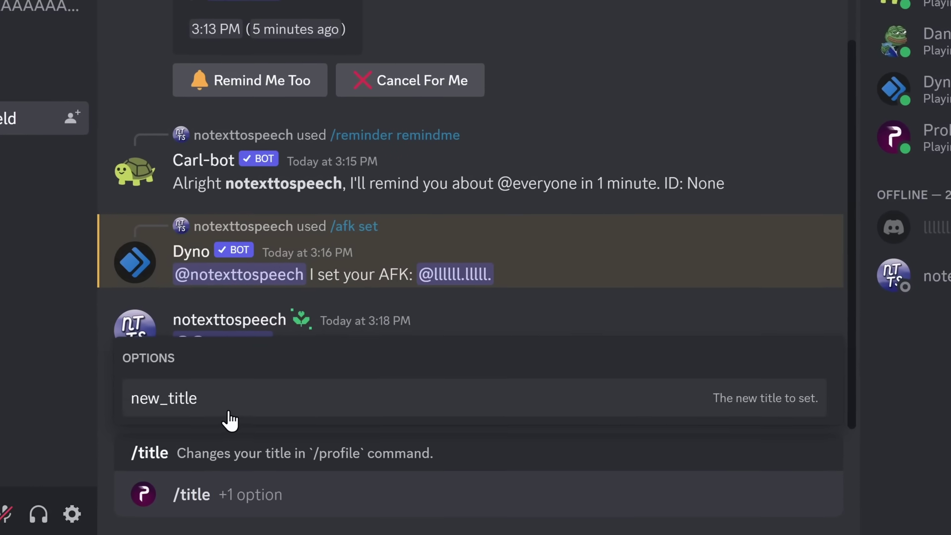
{"action": "left_click", "coordinate": [229, 420]}
{"action": "type", "text": "lasagn"}
{"action": "key", "text": "Return"}
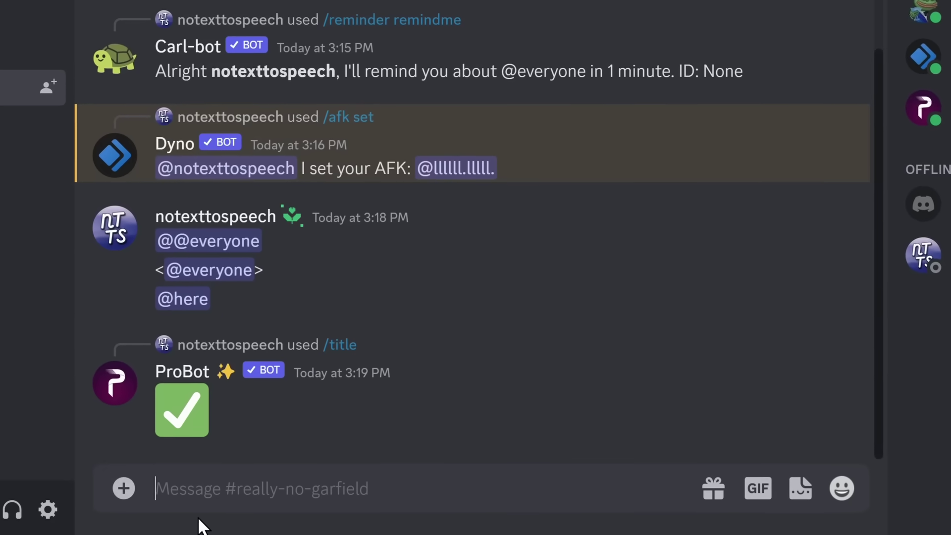
- Run ProBot's /profile command without a user to display the own profile card in the channel
{"action": "type", "text": "/pro"}
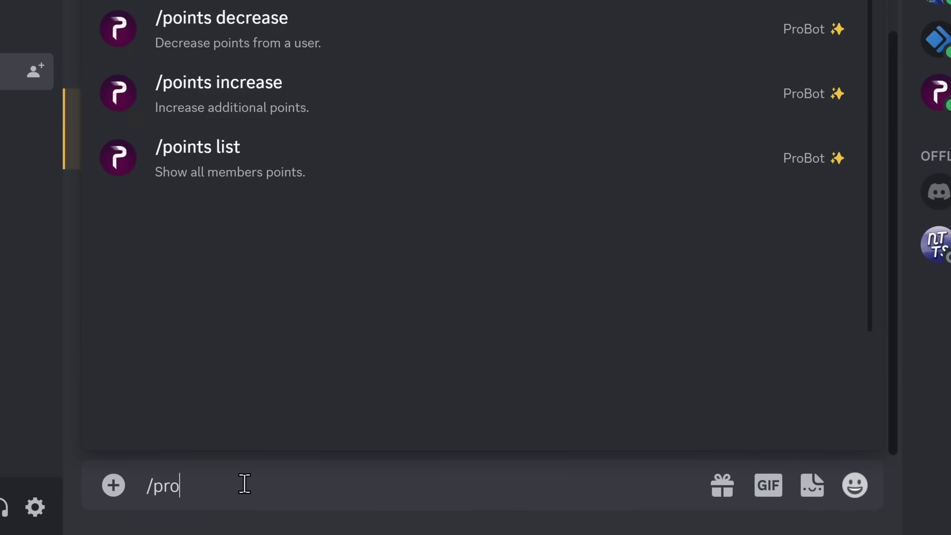
{"action": "type", "text": "file"}
{"action": "key", "text": "Tab"}
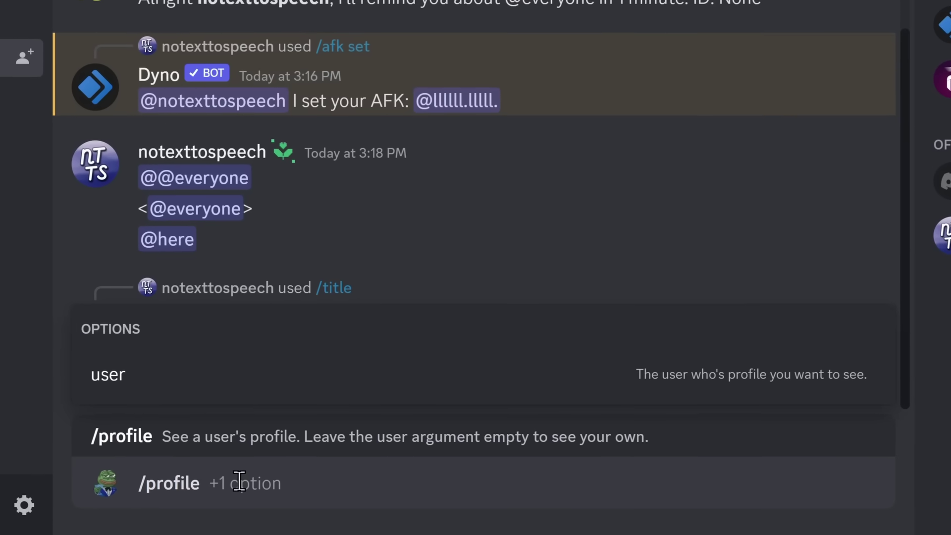
{"action": "key", "text": "BackSpace"}
{"action": "key", "text": "Down"}
{"action": "key", "text": "Tab"}
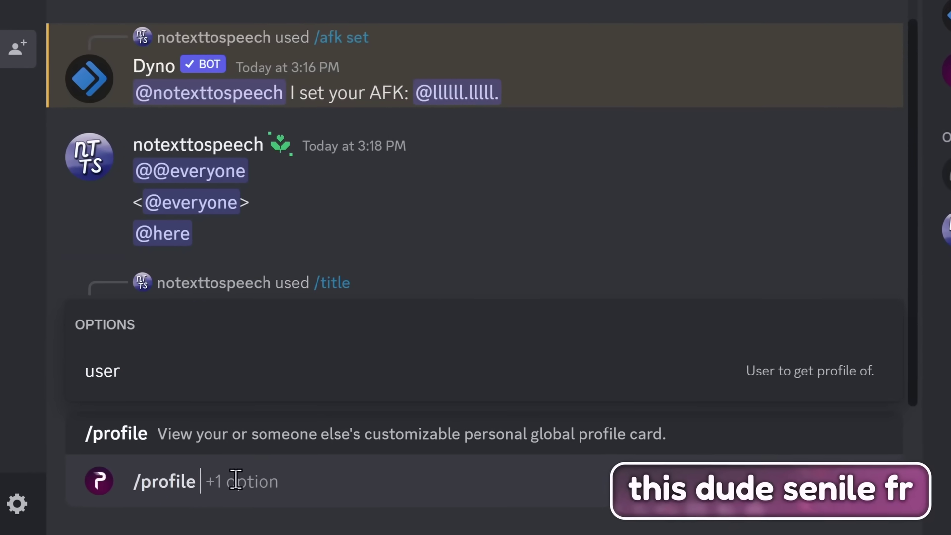
{"action": "key", "text": "Return"}
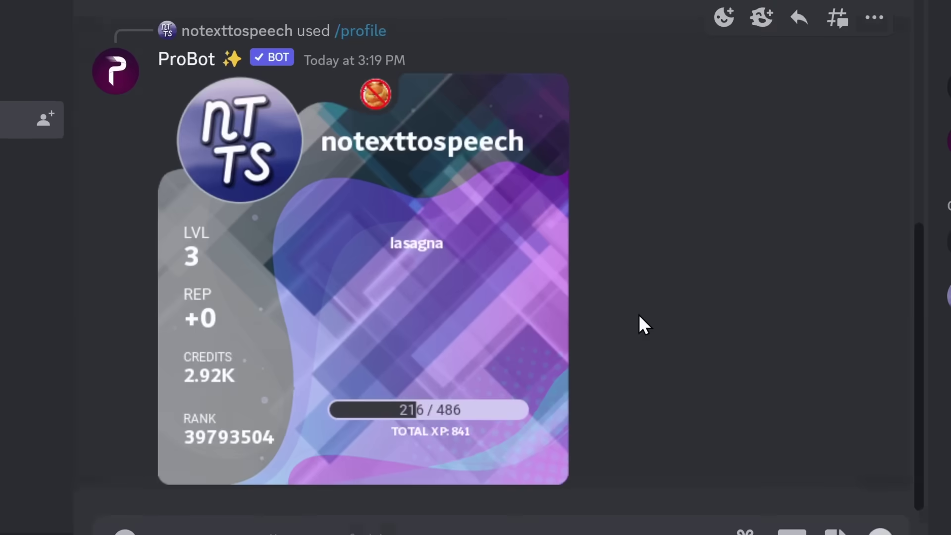
{"action": "scroll", "coordinate": [639, 322], "scroll_direction": "up", "scroll_amount": 10}
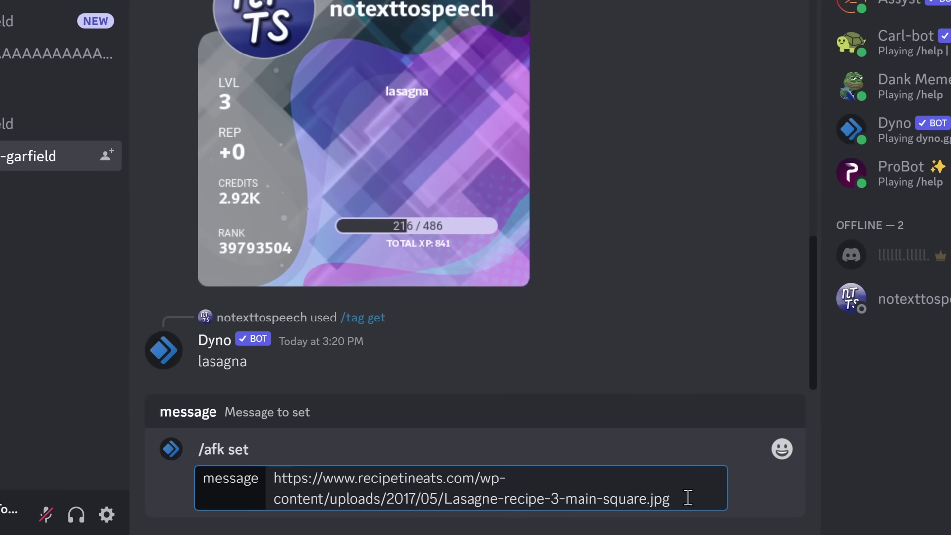
{"action": "key", "text": "Return"}
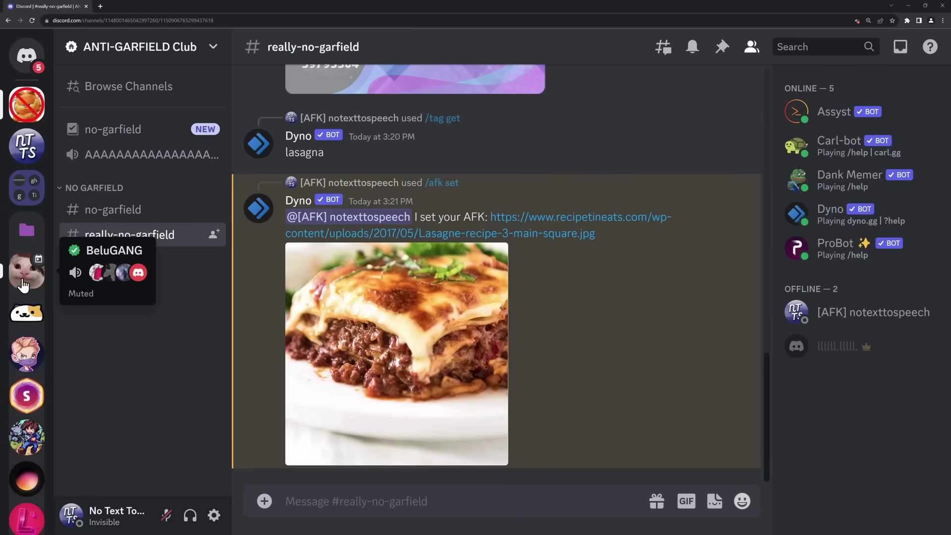
- View the commands channel of the BeluGANG server and open the Custom's Magical World server
{"action": "left_click", "coordinate": [23, 282]}
{"action": "scroll", "coordinate": [227, 377], "scroll_direction": "down", "scroll_amount": 4}
{"action": "left_click", "coordinate": [61, 339]}
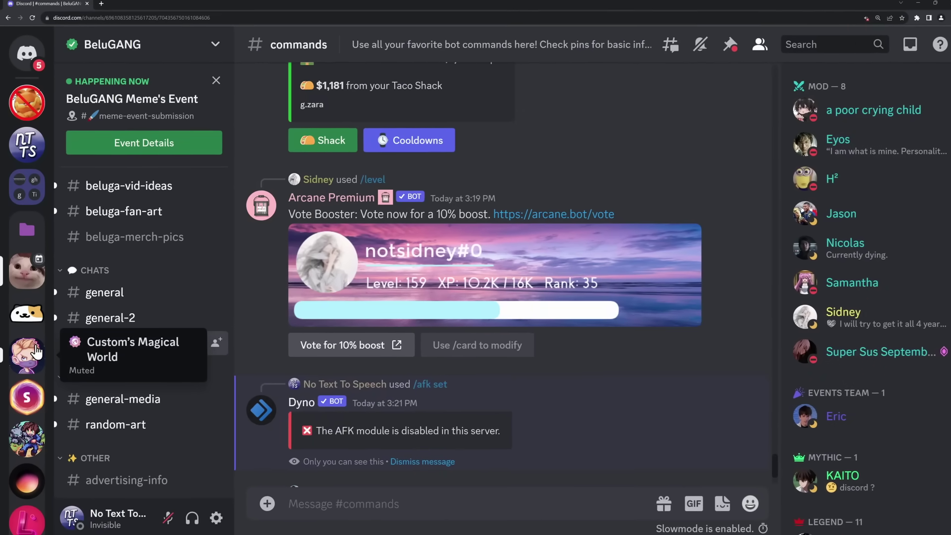
{"action": "left_click", "coordinate": [34, 349]}
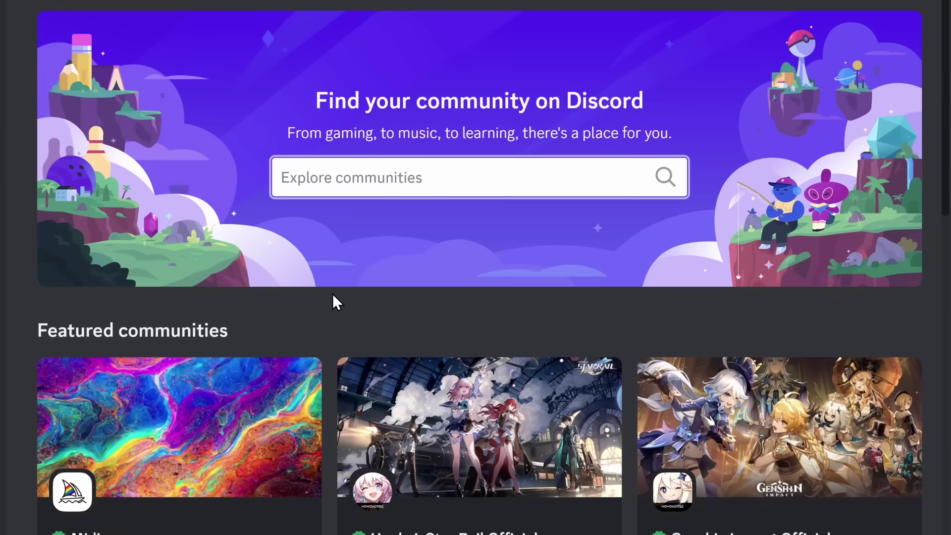
{"action": "scroll", "coordinate": [332, 293], "scroll_direction": "down", "scroll_amount": 5}
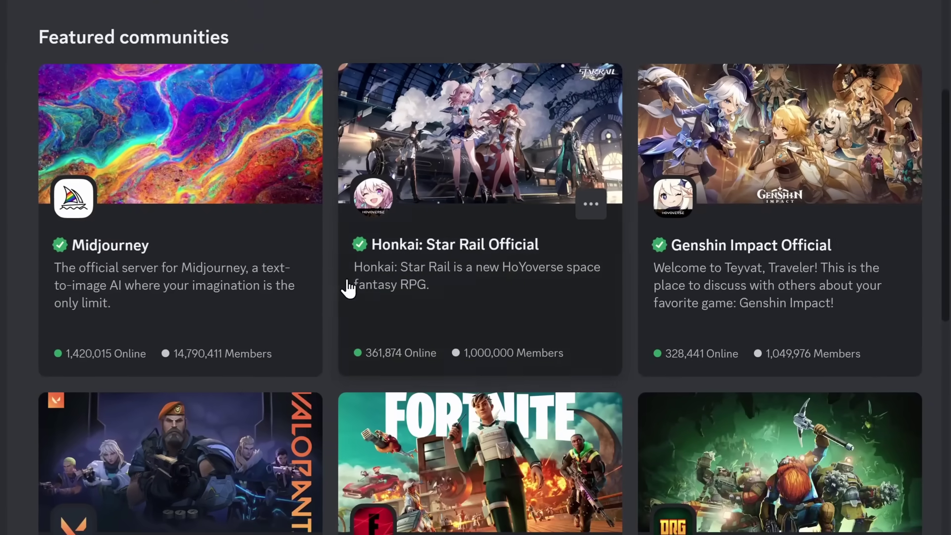
{"action": "scroll", "coordinate": [349, 289], "scroll_direction": "down", "scroll_amount": 6}
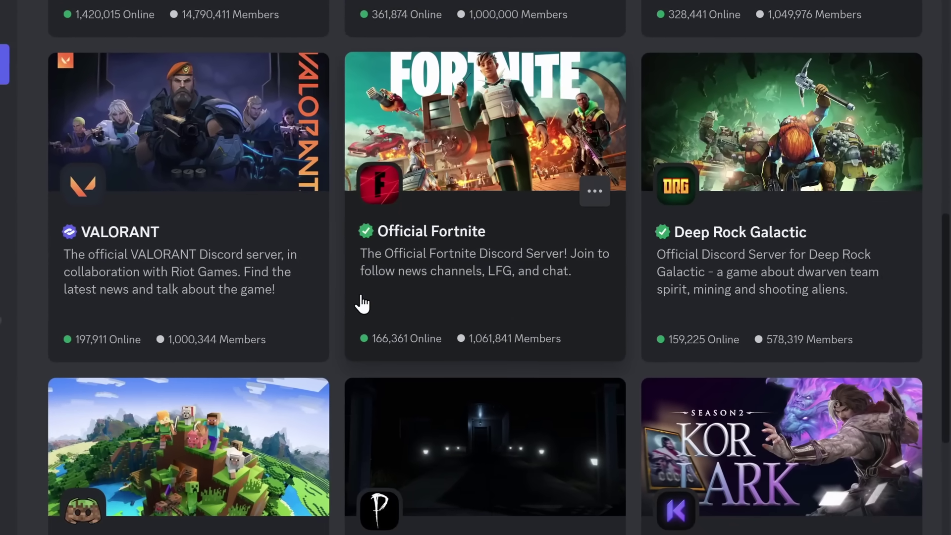
{"action": "scroll", "coordinate": [360, 305], "scroll_direction": "down", "scroll_amount": 2}
{"action": "scroll", "coordinate": [476, 268], "scroll_direction": "down", "scroll_amount": 3}
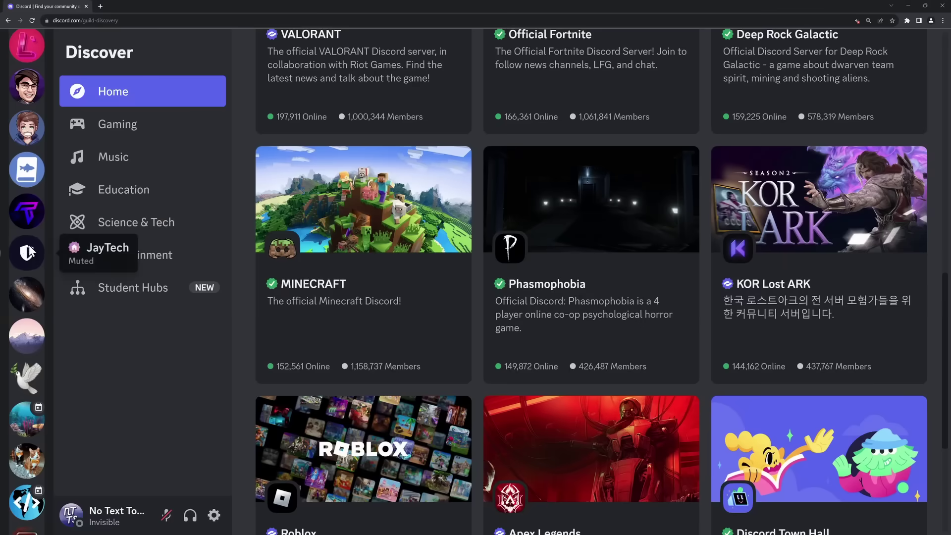
{"action": "scroll", "coordinate": [30, 247], "scroll_direction": "up", "scroll_amount": 5}
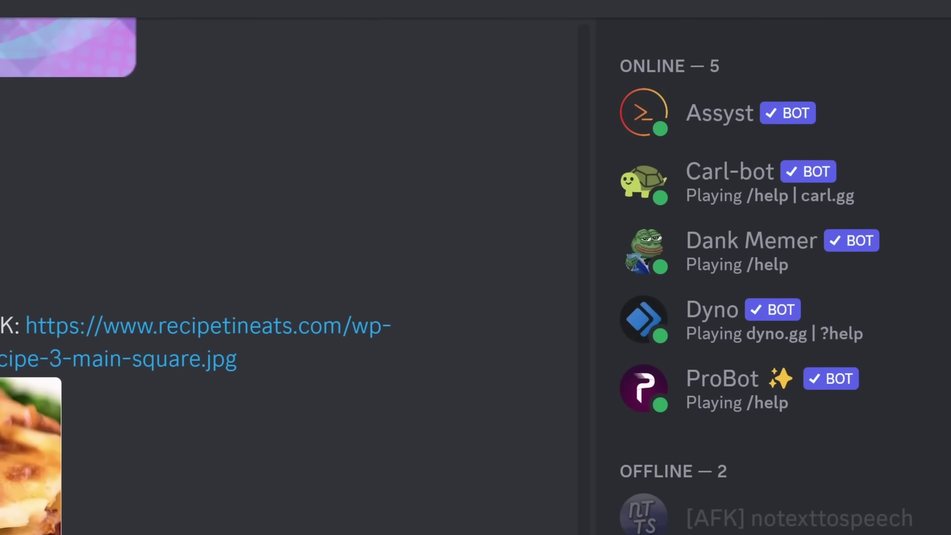
- Start a slash command in the channel and view the Tags commands in the Carl-bot dashboard
{"action": "type", "text": "/"}
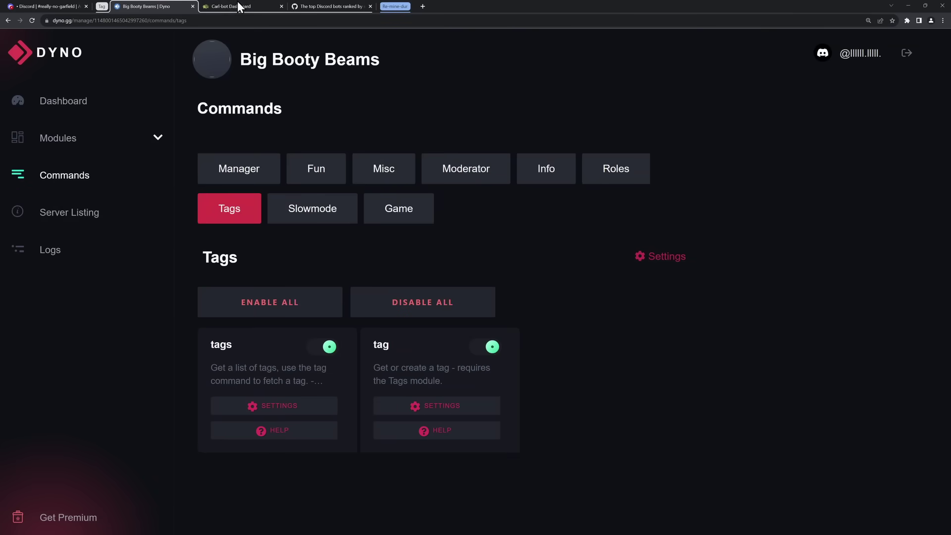
{"action": "left_click", "coordinate": [238, 6]}
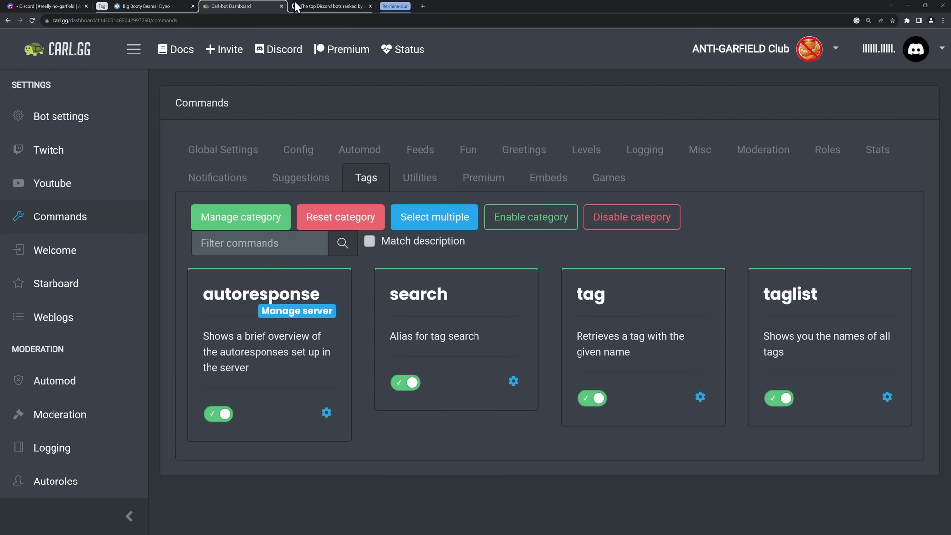
- Switch back to Discord and open ProBot's entry in the ANTI-GARFIELD Club server's Integrations settings
{"action": "left_click", "coordinate": [43, 6]}
{"action": "left_click", "coordinate": [131, 50]}
{"action": "left_click", "coordinate": [135, 143]}
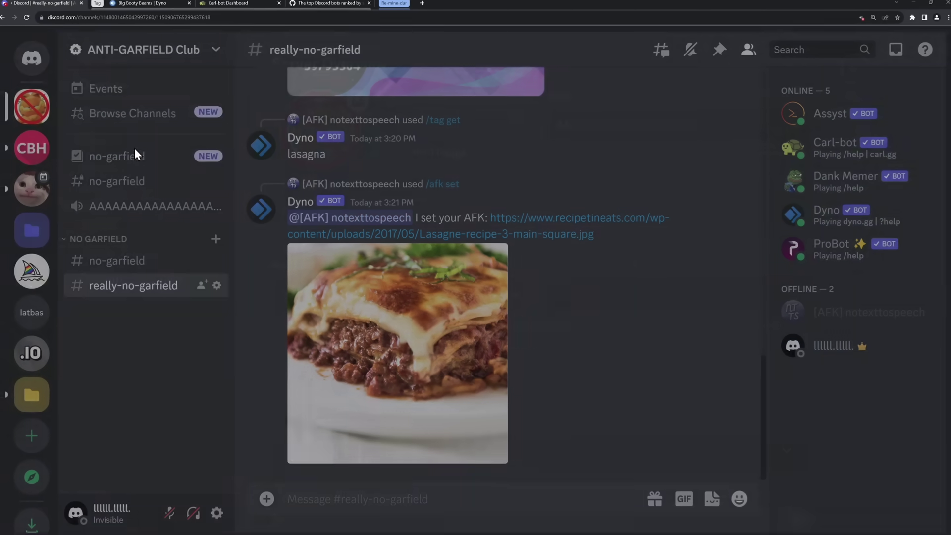
{"action": "left_click", "coordinate": [152, 348]}
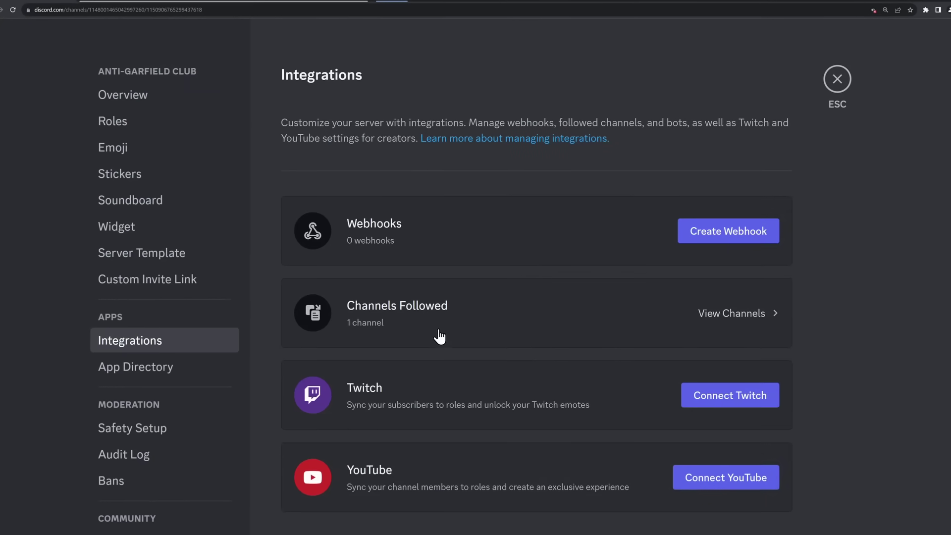
{"action": "scroll", "coordinate": [440, 334], "scroll_direction": "down", "scroll_amount": 8}
{"action": "left_click", "coordinate": [459, 233]}
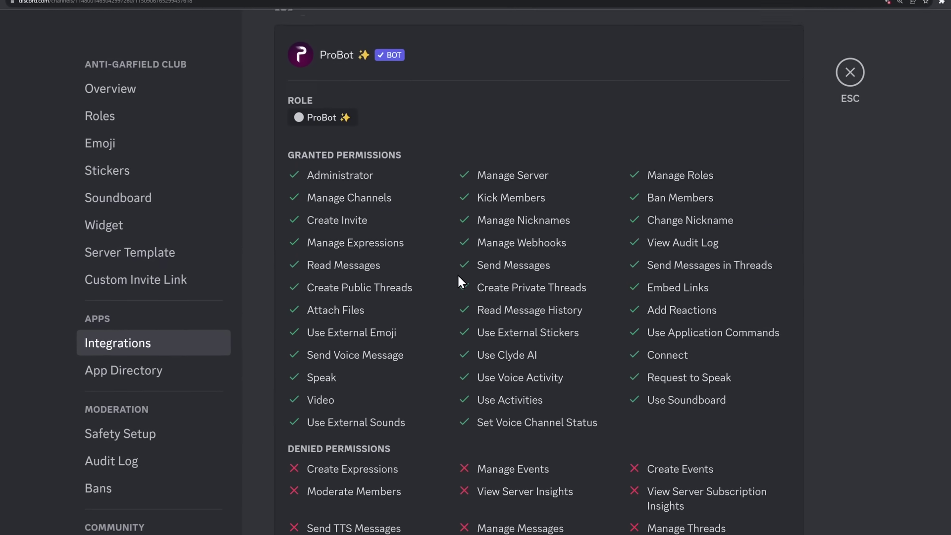
- Open the role, member and channel overrides for ProBot's /avatar command
{"action": "scroll", "coordinate": [459, 275], "scroll_direction": "up", "scroll_amount": 5}
{"action": "scroll", "coordinate": [525, 216], "scroll_direction": "up", "scroll_amount": 20}
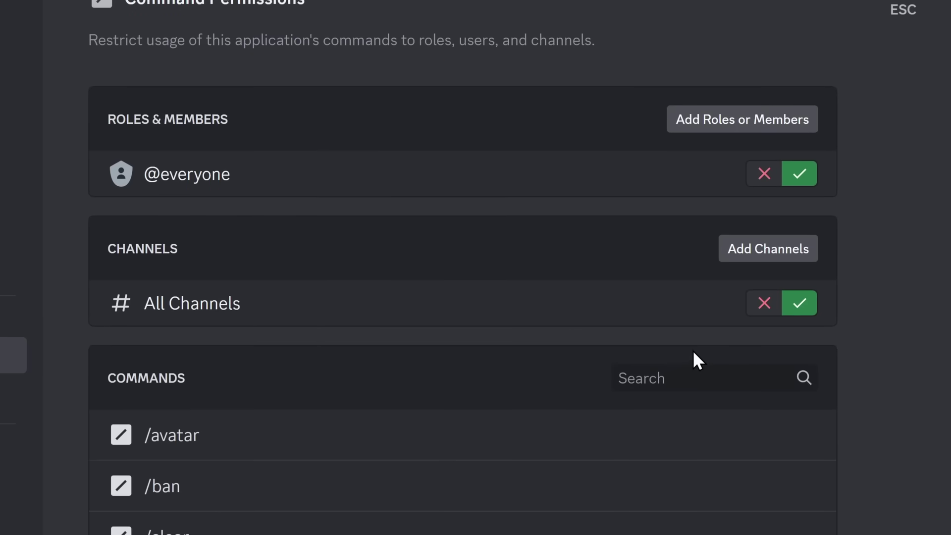
{"action": "left_click", "coordinate": [694, 436]}
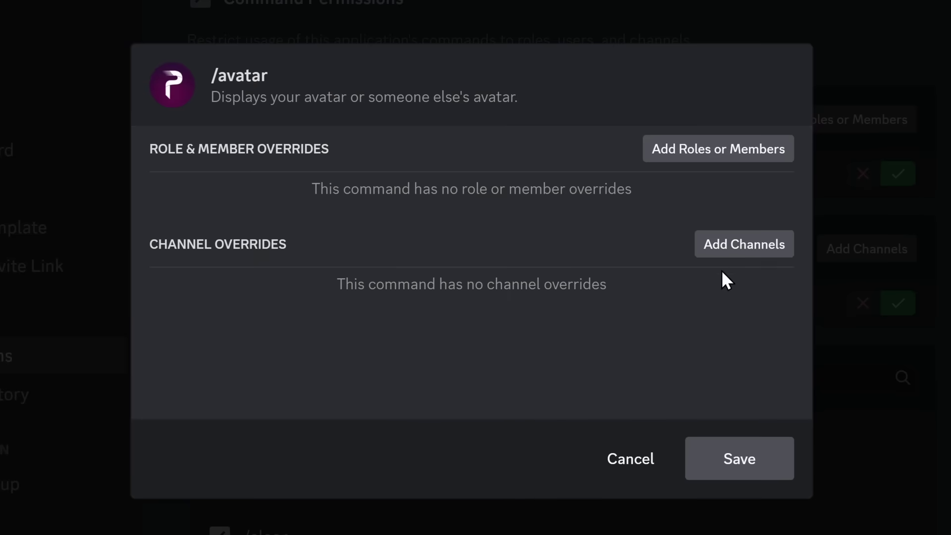